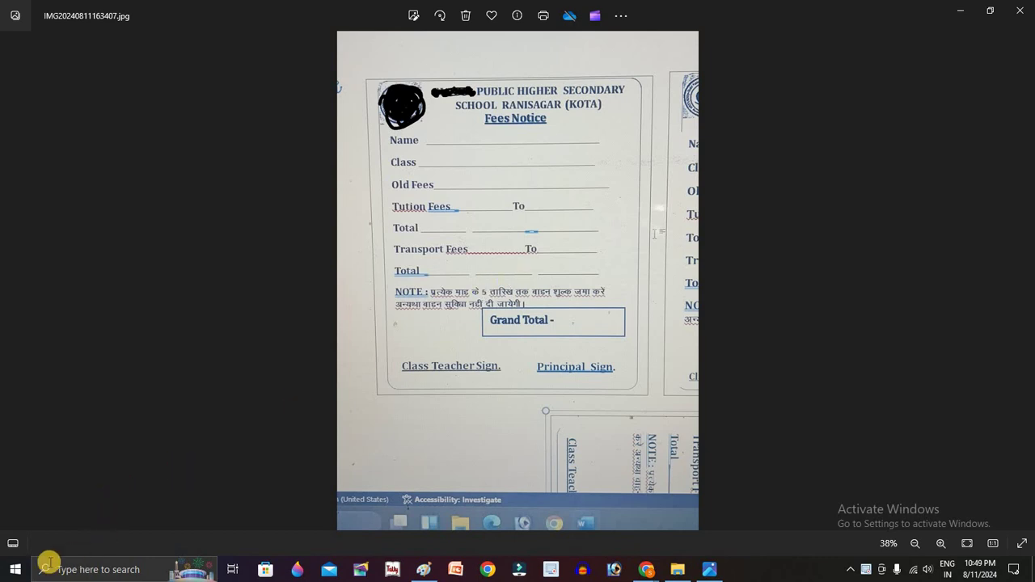
Launch Microsoft Office Word 2007 with a blank document and maximize its window.
click(17, 571)
text(wo)
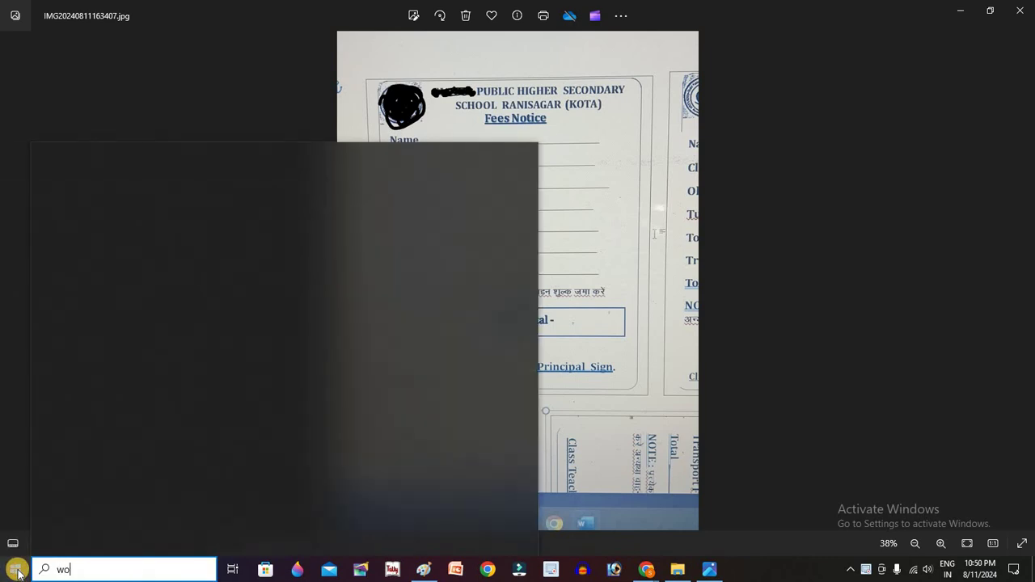
text(r)
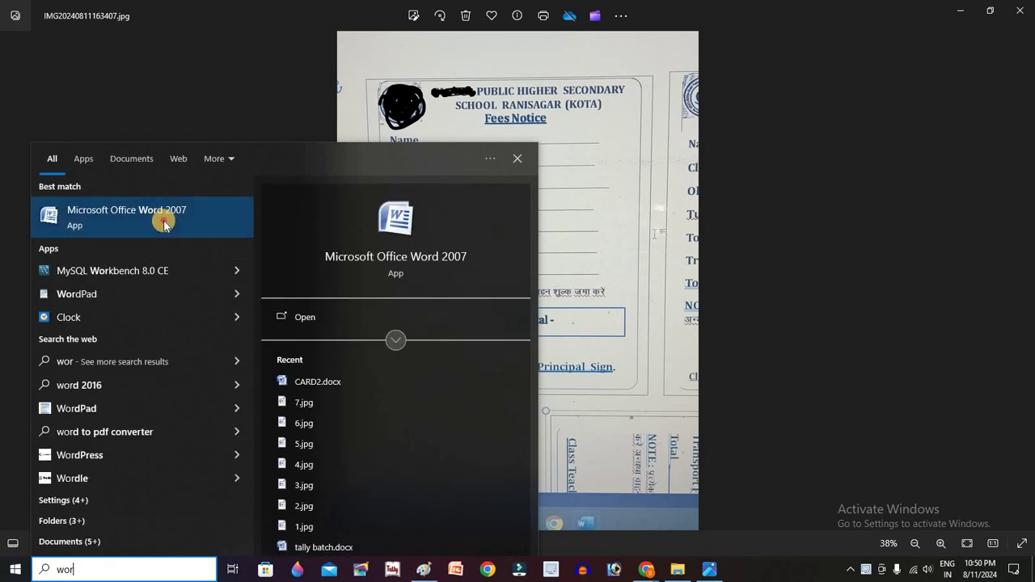
click(164, 224)
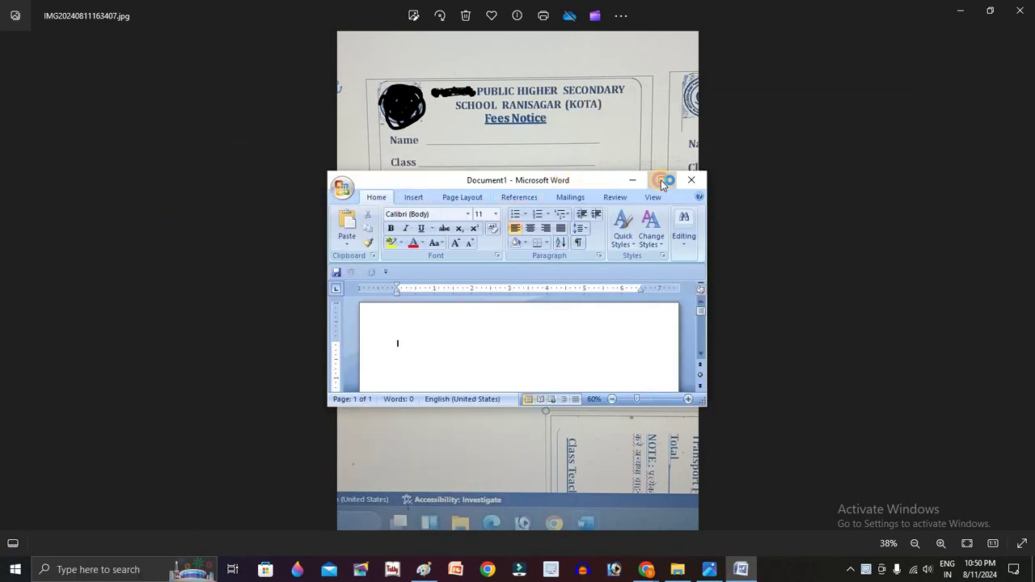
click(663, 179)
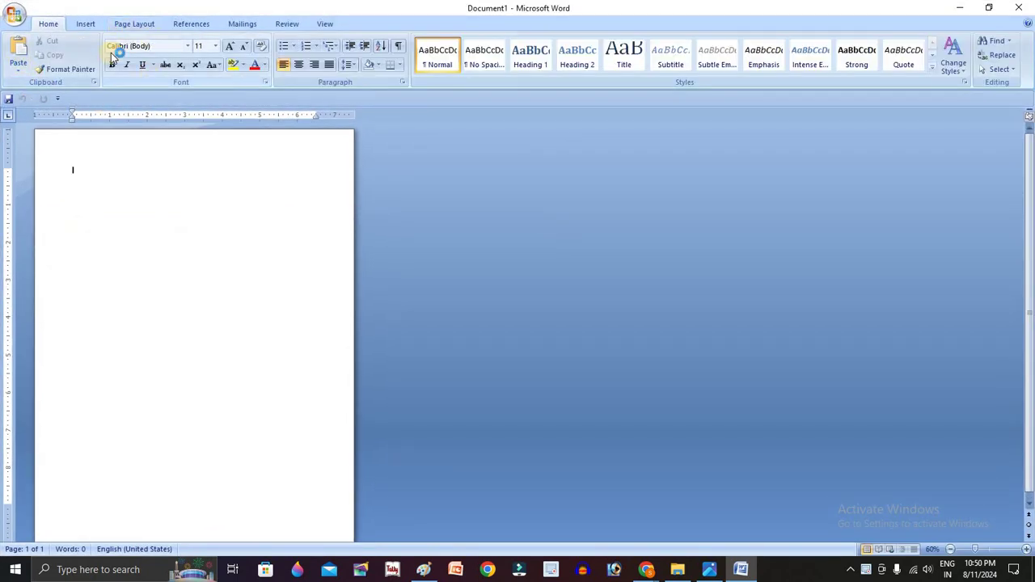
Set the page to A4 size, portrait orientation and Narrow margins.
click(134, 24)
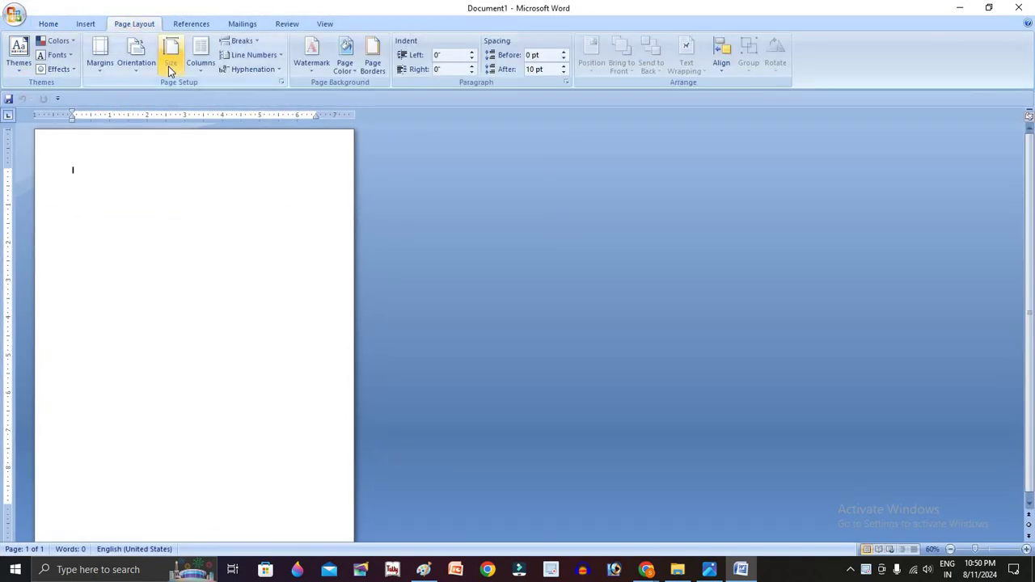
click(170, 65)
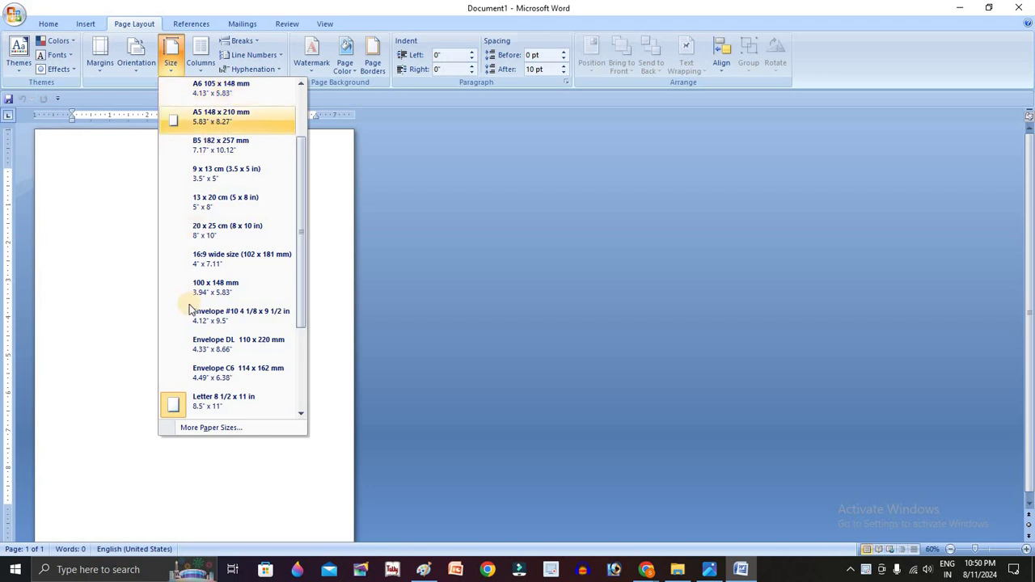
scroll(208, 234, up, 2)
click(212, 87)
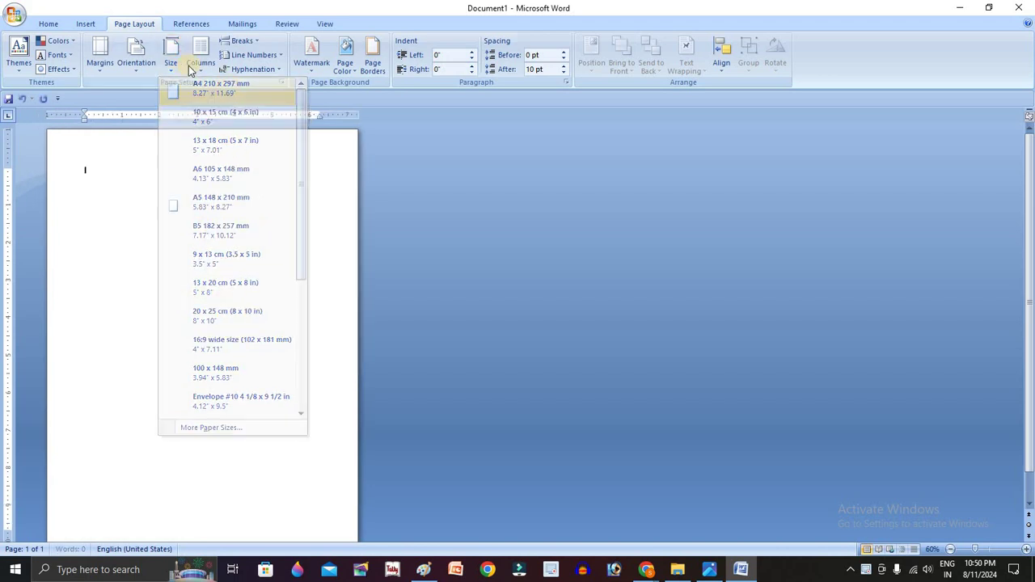
click(136, 74)
click(140, 92)
click(100, 62)
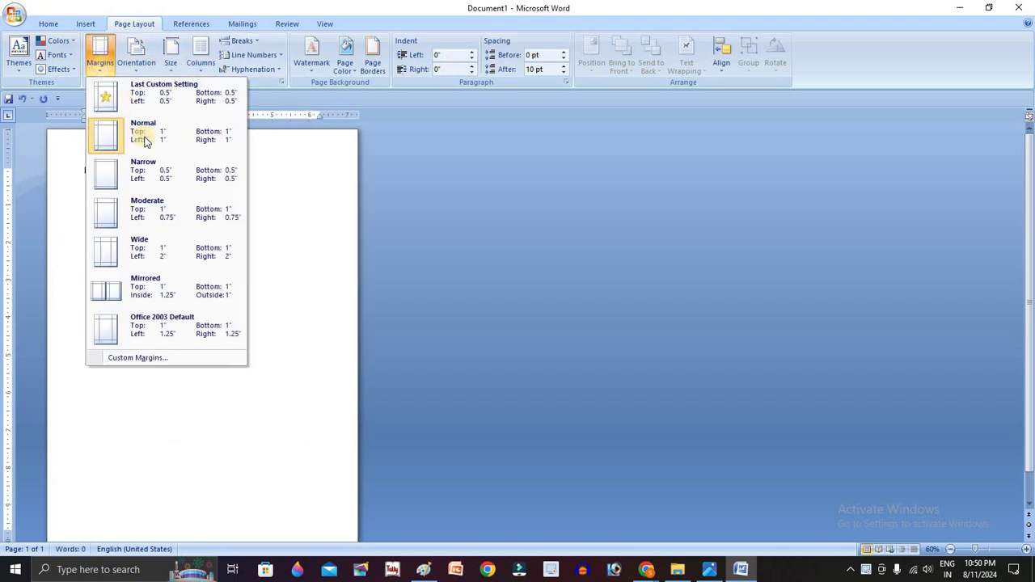
click(153, 166)
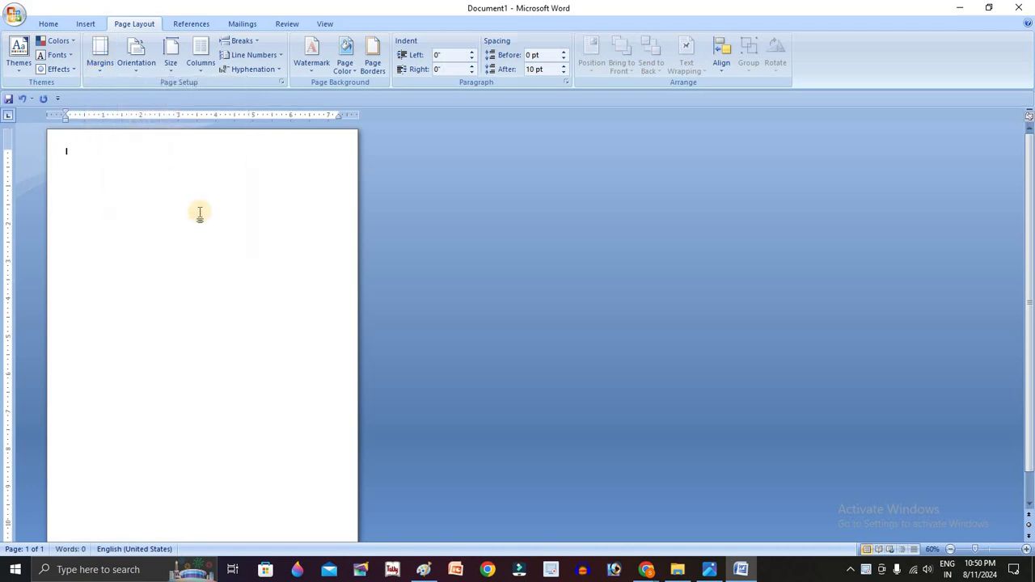
click(229, 249)
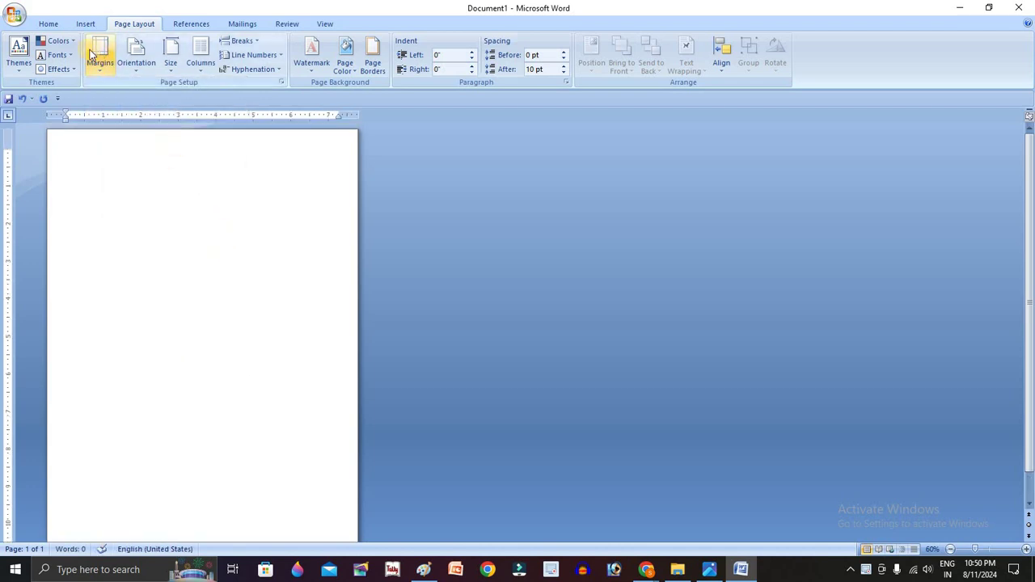
Draw a rectangle about 5.1 in high and 3.62 in wide from the page's upper-left margin corner.
click(85, 23)
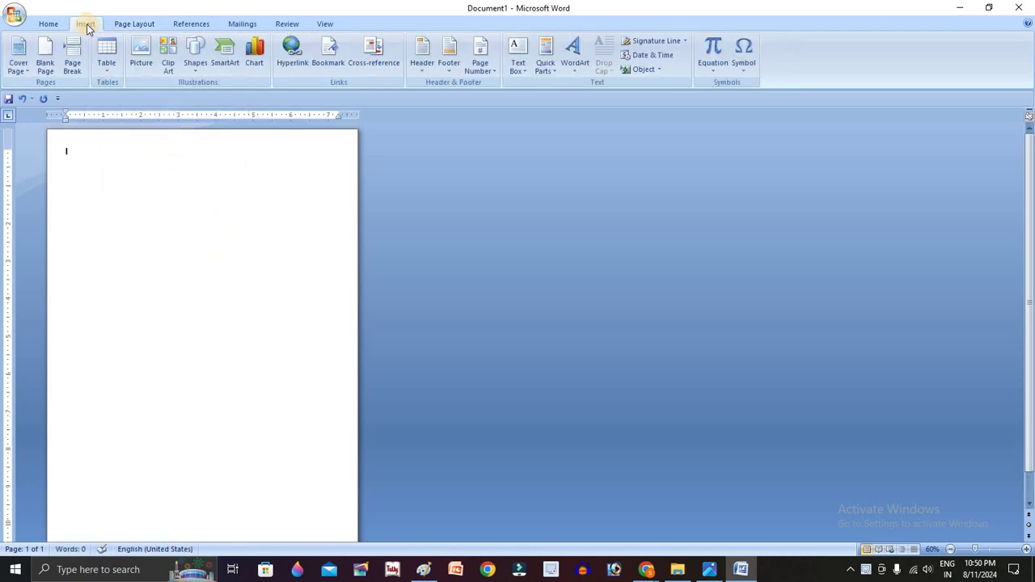
click(194, 57)
click(229, 99)
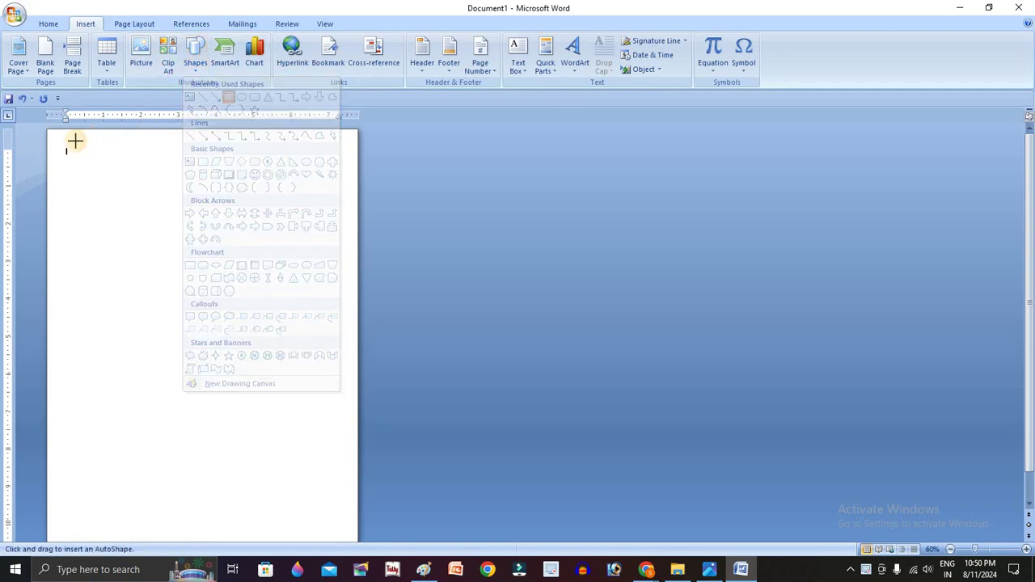
drag(67, 151, 203, 342)
Duplicate the rectangle and place the copy directly below the original.
scroll(186, 295, down, 1)
key(ctrl+d)
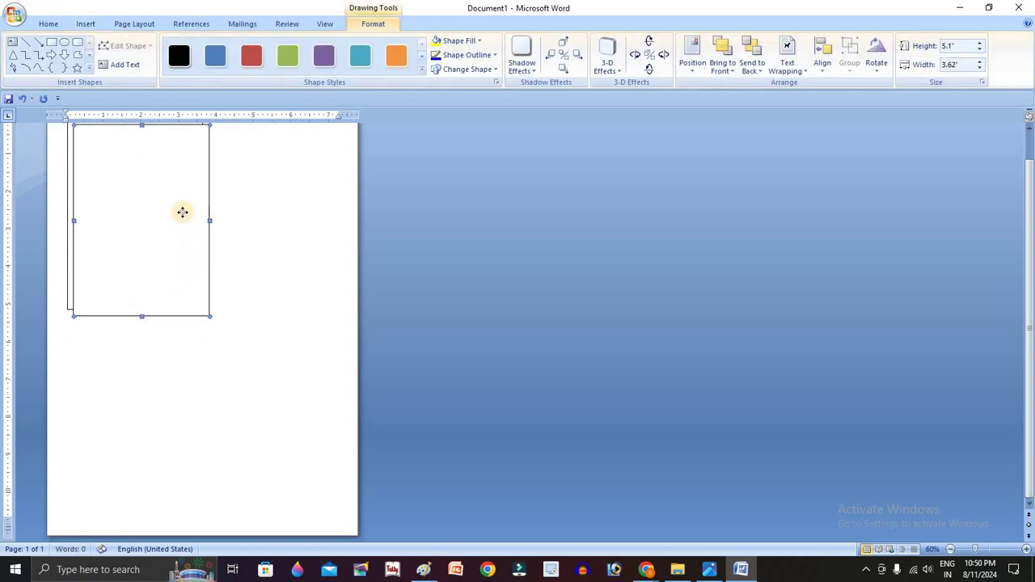
drag(183, 212, 178, 404)
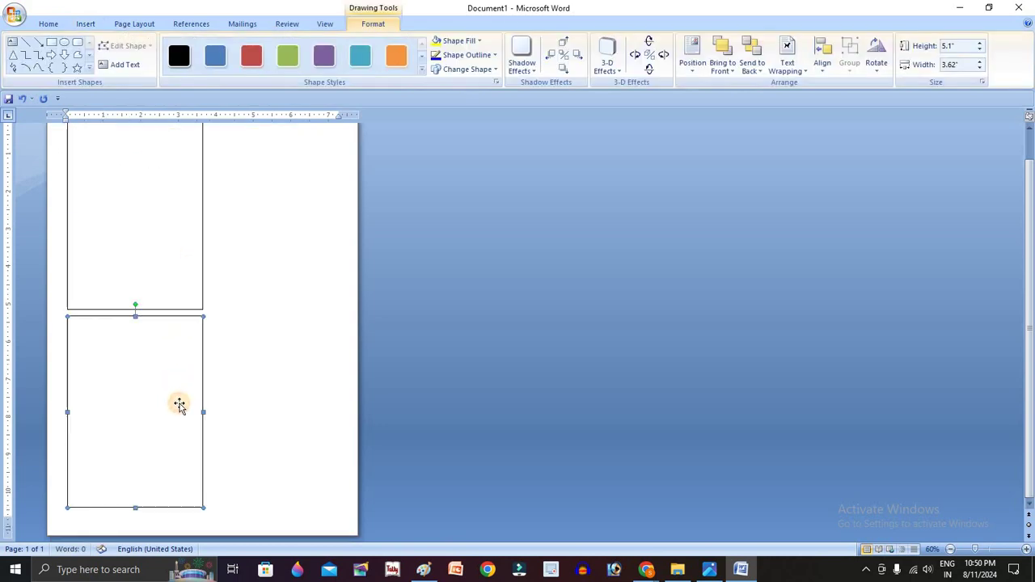
Duplicate both stacked rectangles and place the copies beside them in a second column with a narrow gap.
shift+click(178, 269)
key(ctrl+d)
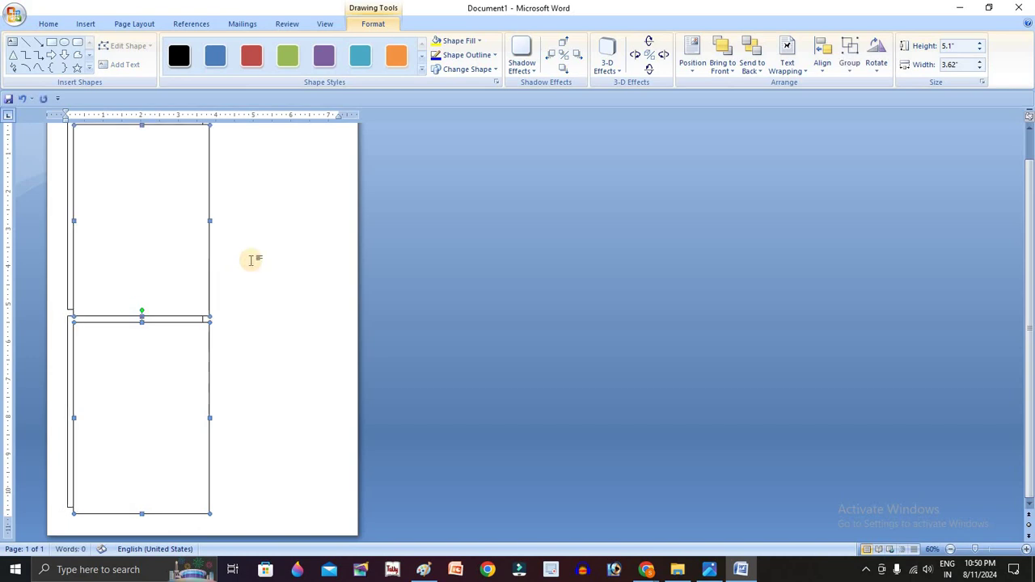
scroll(194, 279, up, 1)
drag(148, 253, 279, 251)
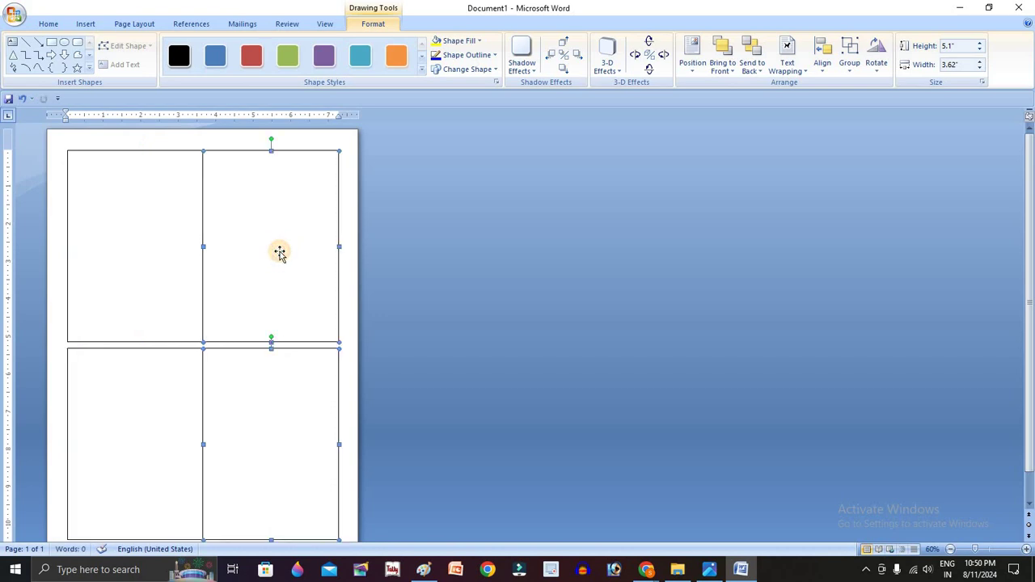
key(ctrl+Right)
key(ctrl+Right)
Select all four rectangles and nudge them slightly left so the layout sits within the margins.
ctrl+click(183, 259)
ctrl+click(155, 399)
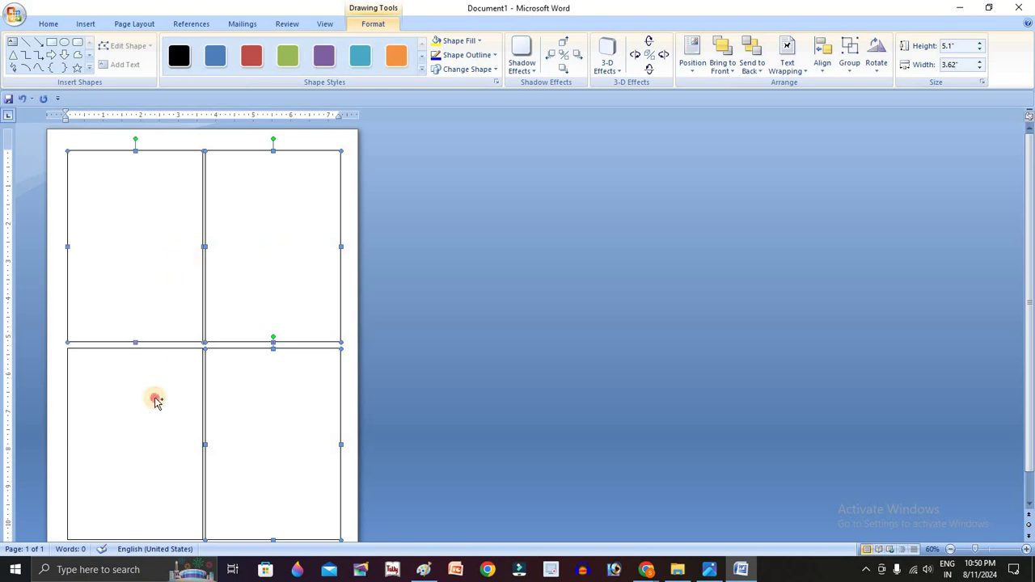
key(ctrl+Left)
key(ctrl+Left)
key(ctrl+Left)
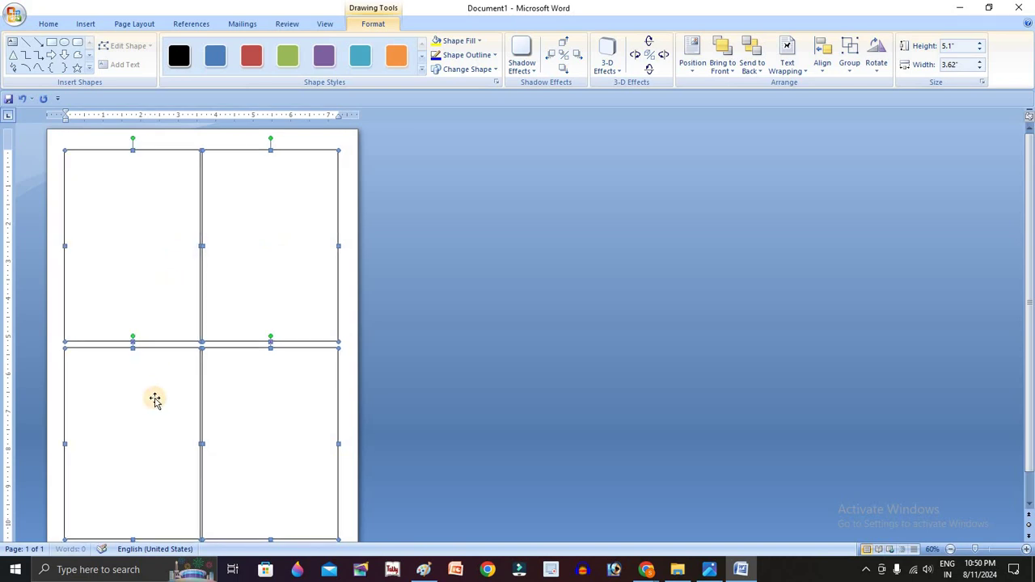
scroll(156, 399, down, 1)
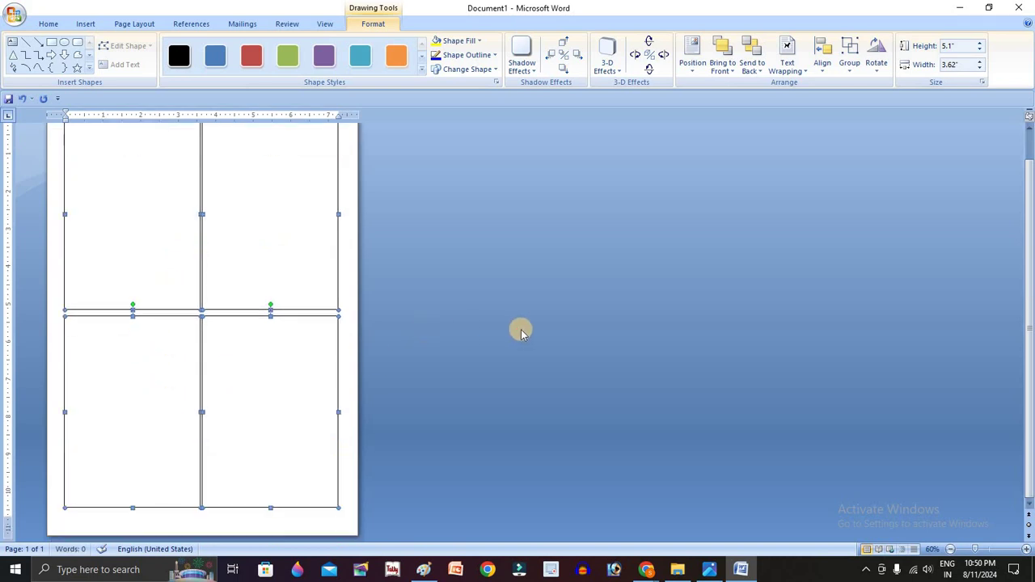
click(520, 332)
Delete the three duplicate rectangles, keeping only the upper-left one.
scroll(272, 291, up, 1)
click(271, 275)
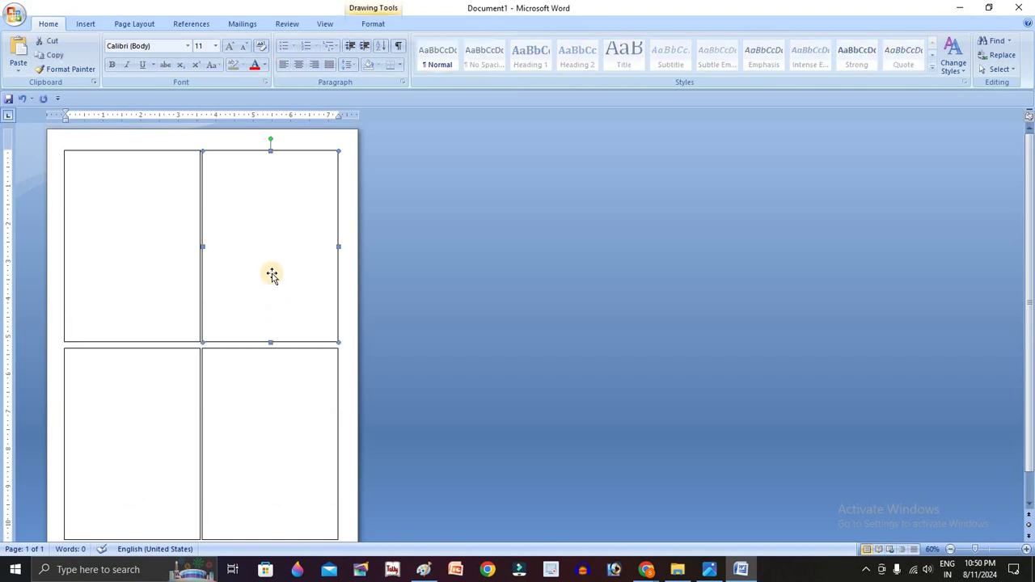
key(Delete)
key(Delete)
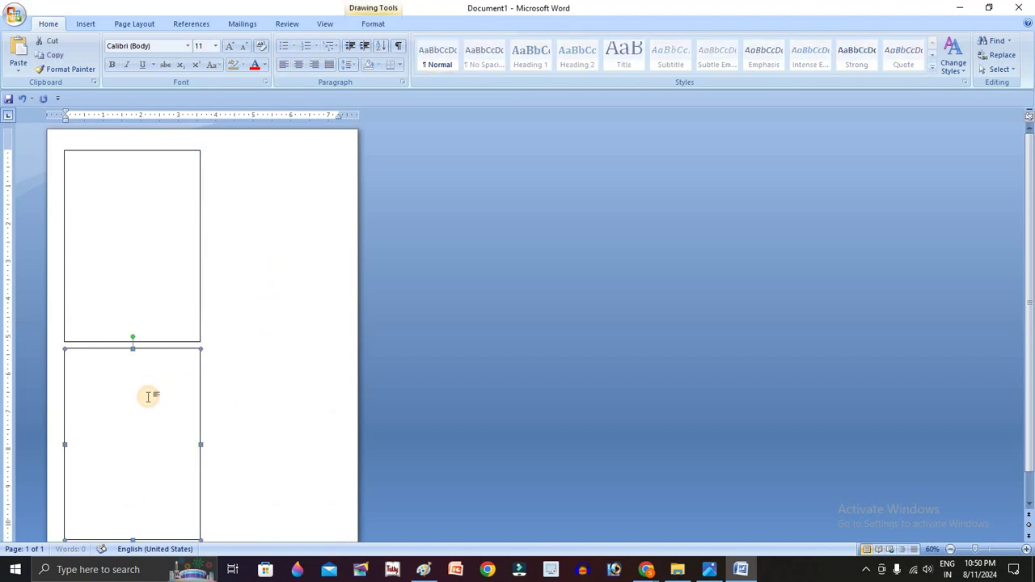
key(Delete)
Enable text entry inside the remaining rectangle.
ctrl+scroll(164, 235, up, 10)
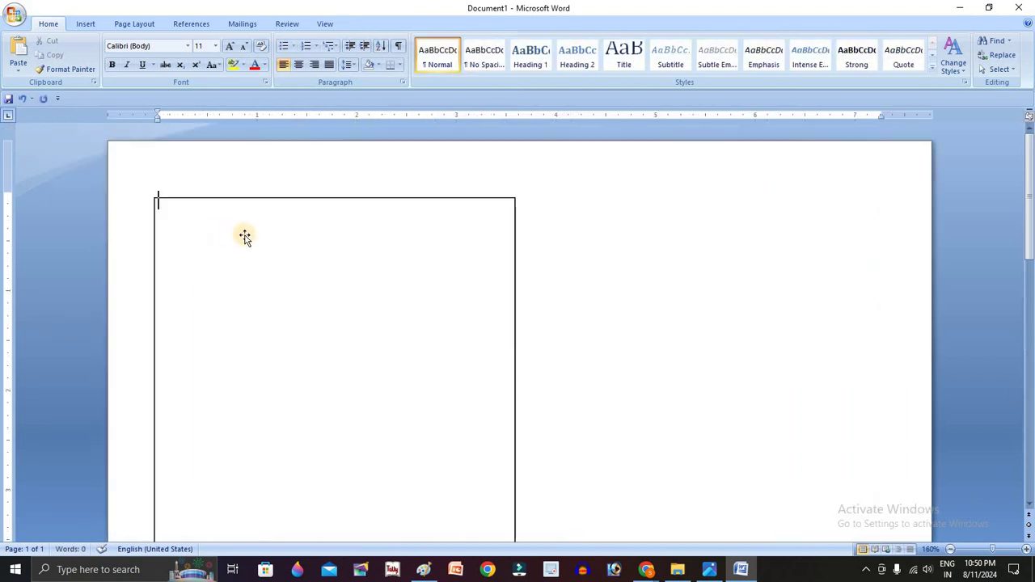
click(245, 236)
right_click(316, 233)
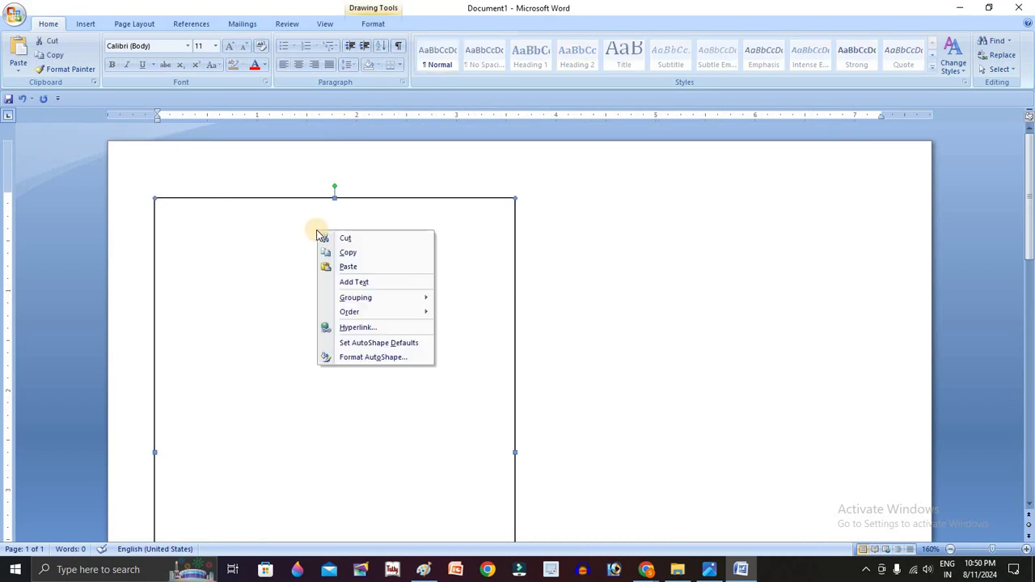
click(382, 279)
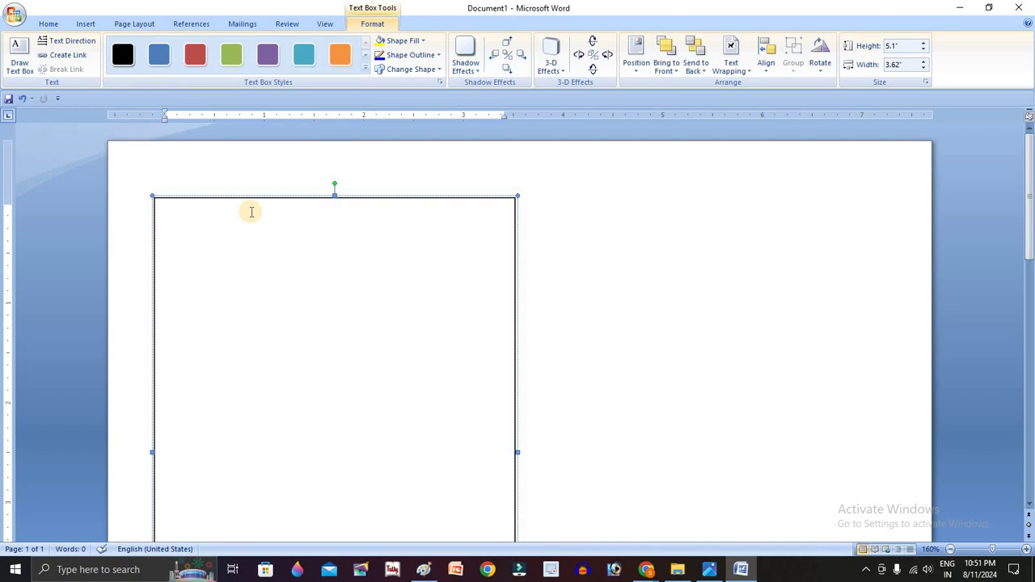
Check the reference fee notice image and enter the heading XYZ PUBLIC SCHOOL as the rectangle's first line.
key(alt+Tab)
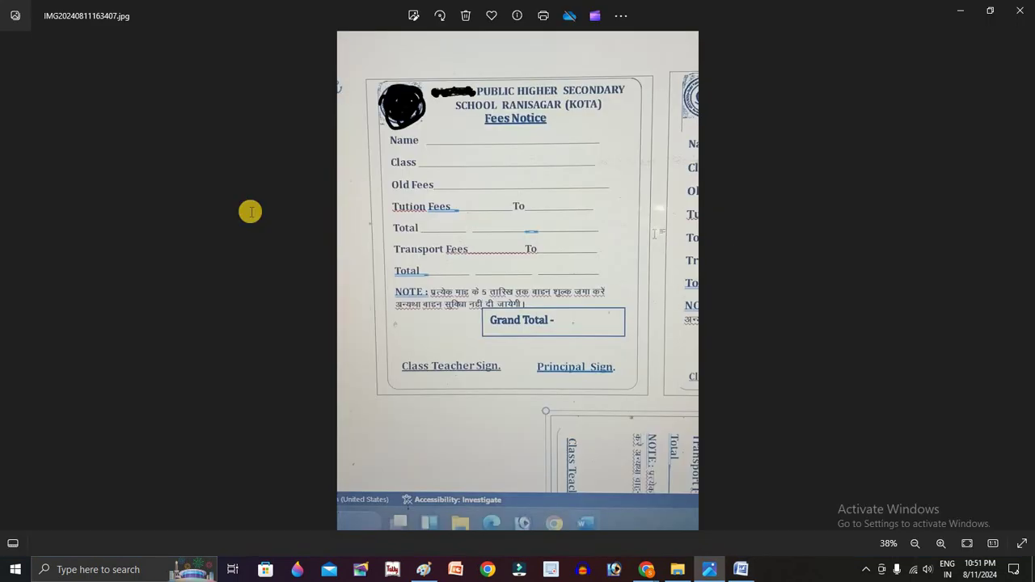
key(alt+Tab)
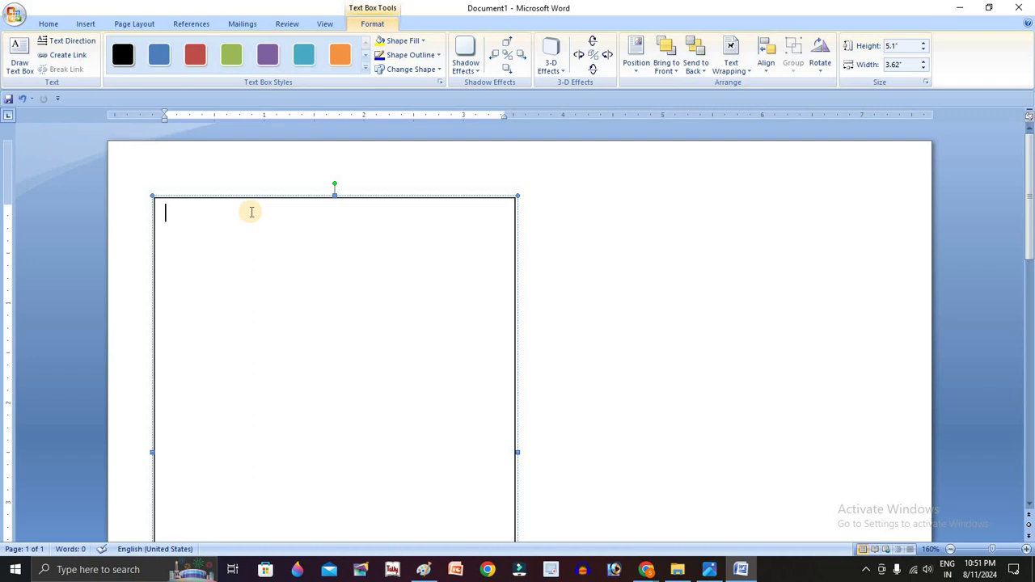
text(x)
key(BackSpace)
text(XY)
key(BackSpace)
text(X)
key(BackSpace)
text(Z PUBL)
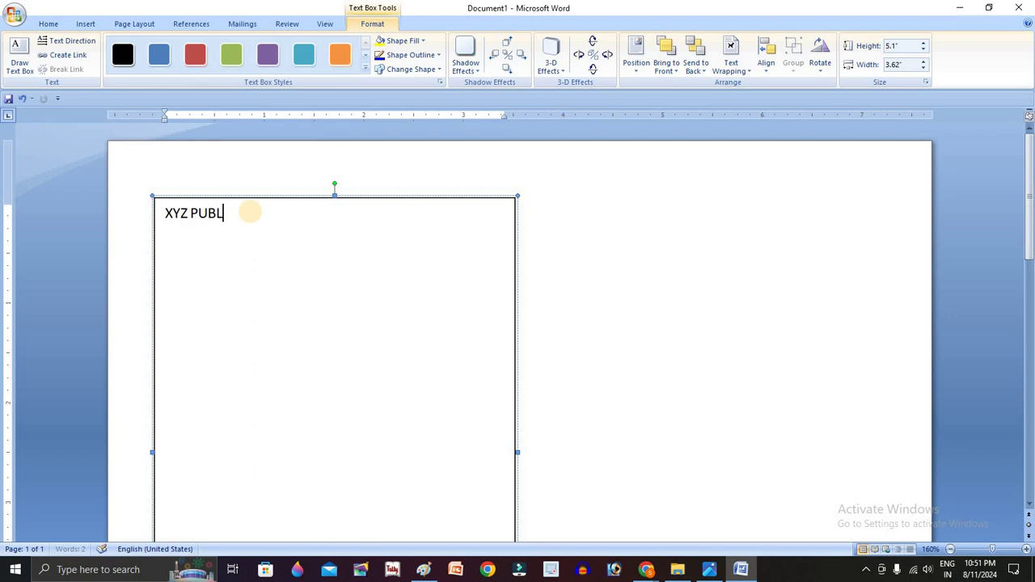
text(IC SCHOOL)
key(Return)
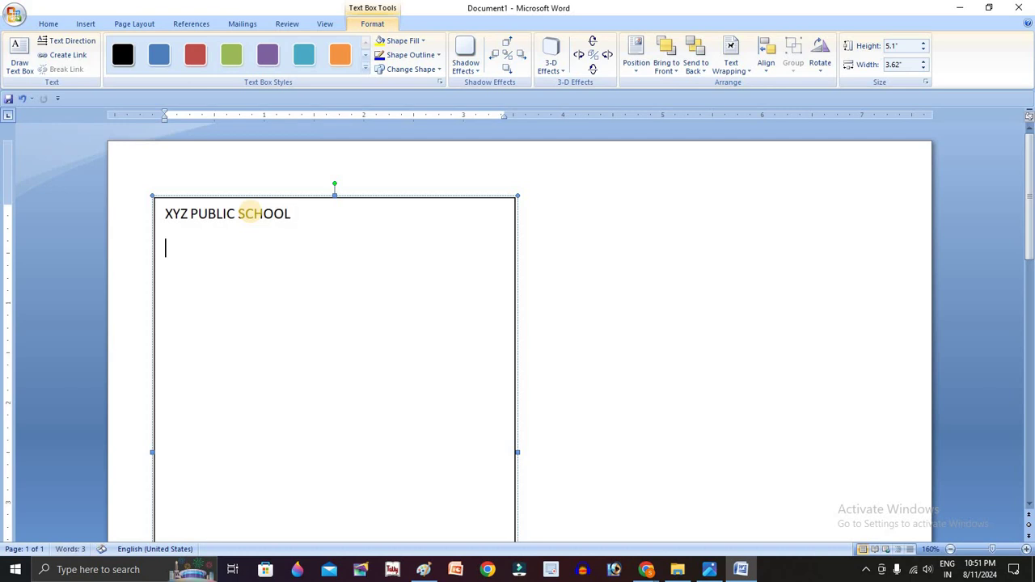
Add the lines ADDRESS and FEE NOTICE below the school name, following the reference image.
text(ADDE)
text(RES)
text(S)
key(alt+Tab)
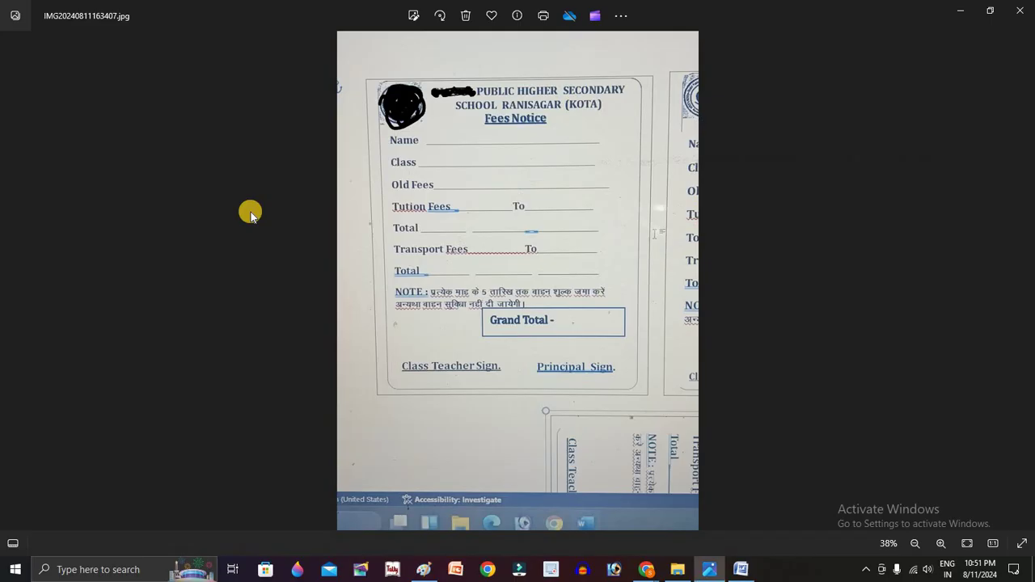
key(alt+Tab)
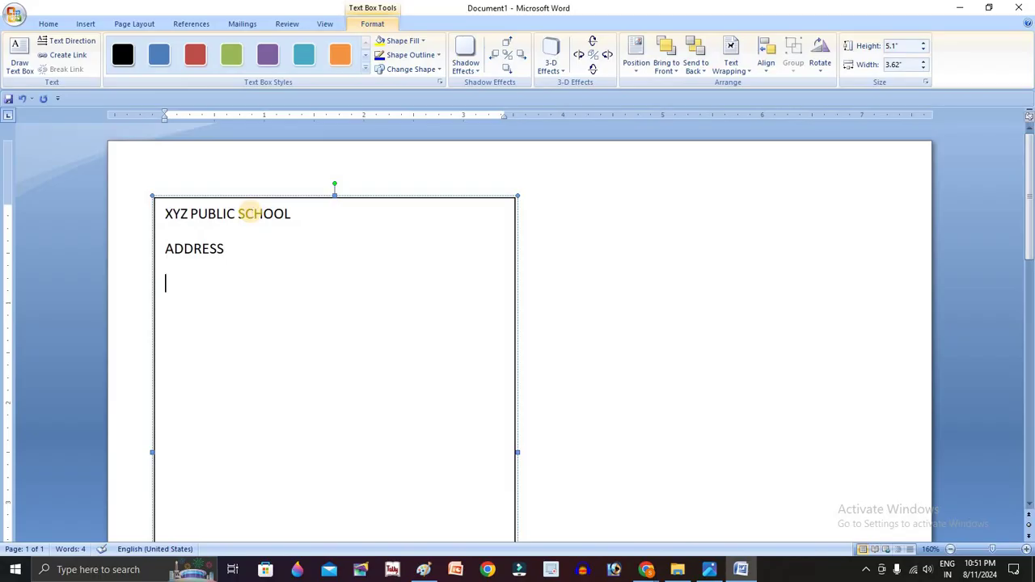
text(FEE NOTICE)
key(Return)
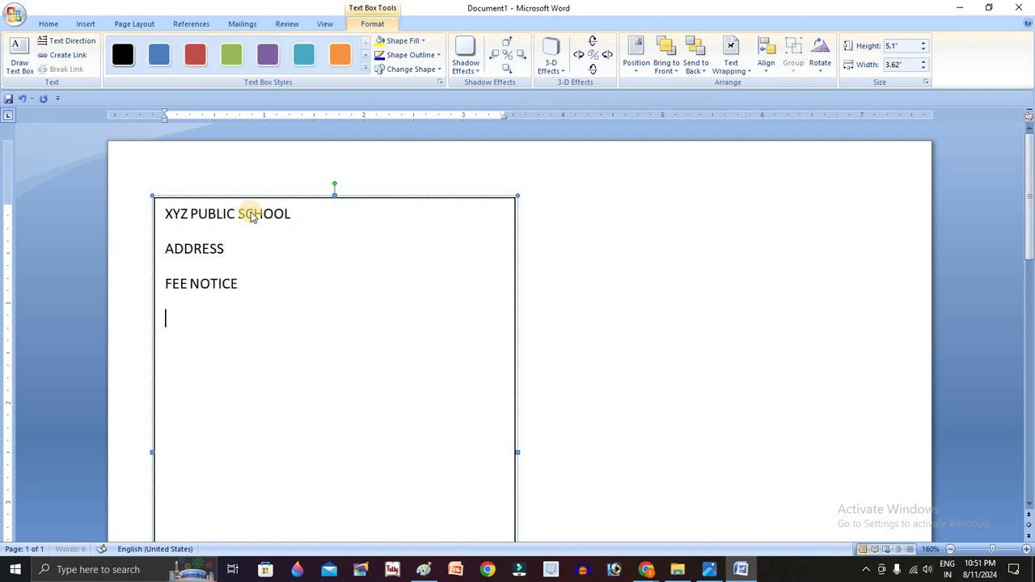
Check the reference image and add the field labels NAME and CLASS on separate lines below FEE NOTICE.
key(alt+Tab)
key(alt+Tab)
text(NA)
key(Return)
text(CLASS)
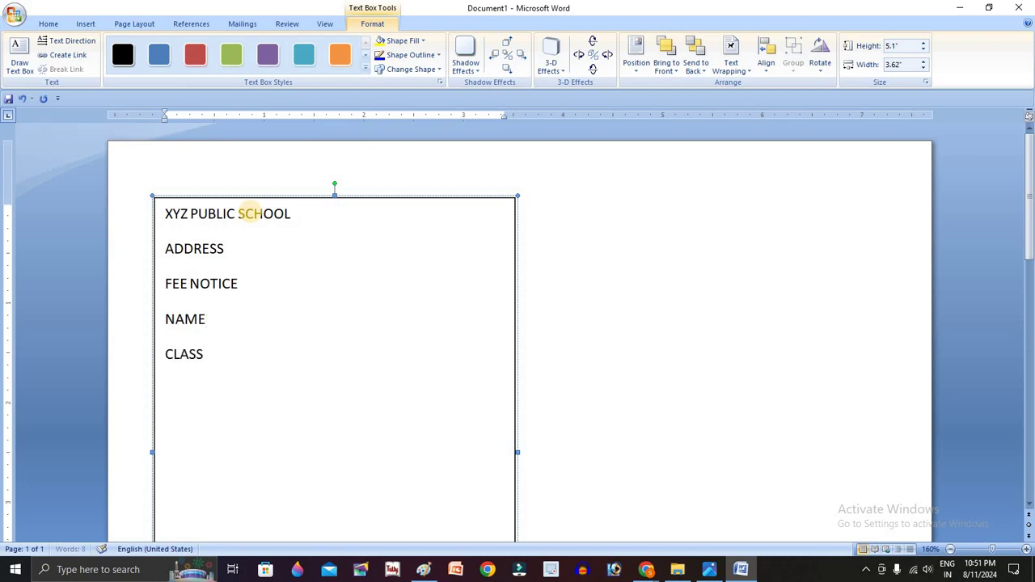
Check the reference image and add the label OLD FEES on a new line below CLASS.
key(alt+Tab)
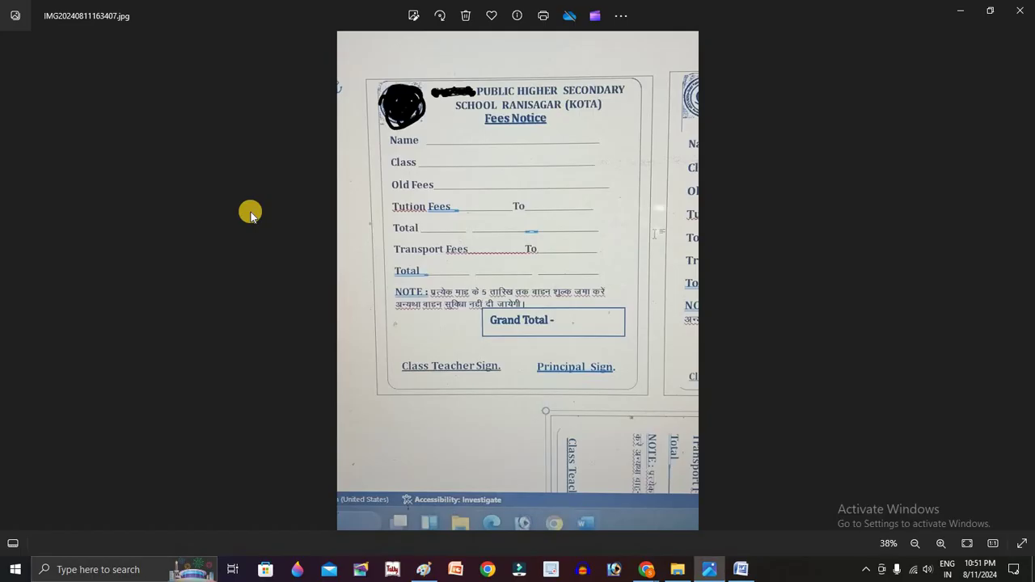
key(alt+Tab)
text(OLD)
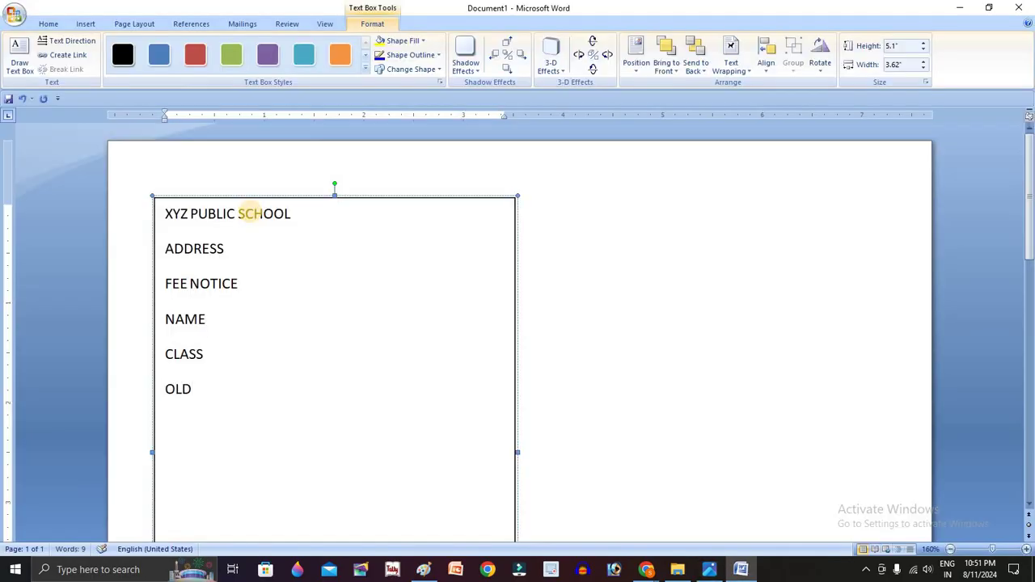
text( FEES)
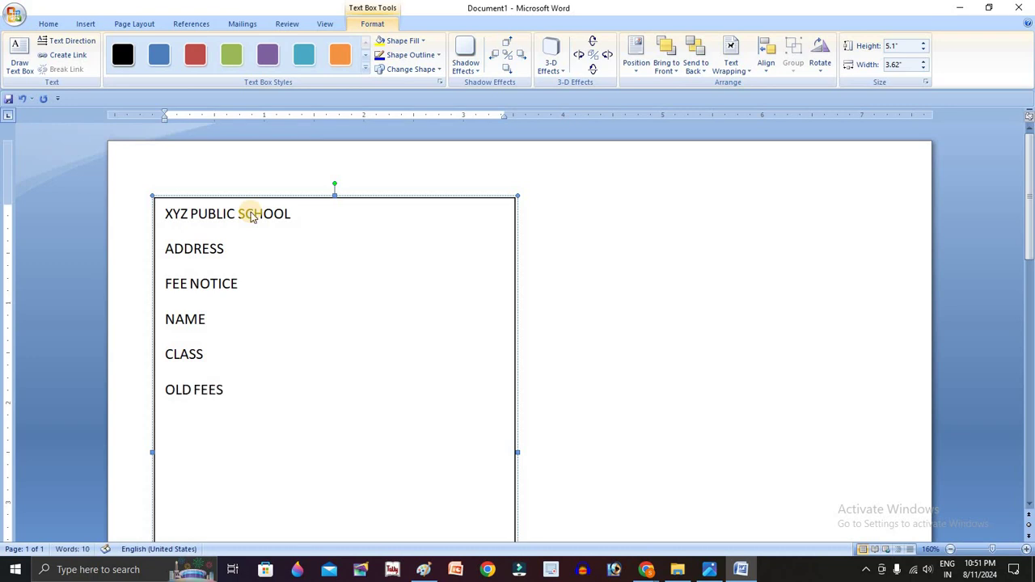
Check the reference image and add the label TUTION FEES on a new line below OLD FEES.
key(alt+Tab)
key(alt+Tab)
key(Return)
text(TUTU)
key(BackSpace)
text(ION FEES)
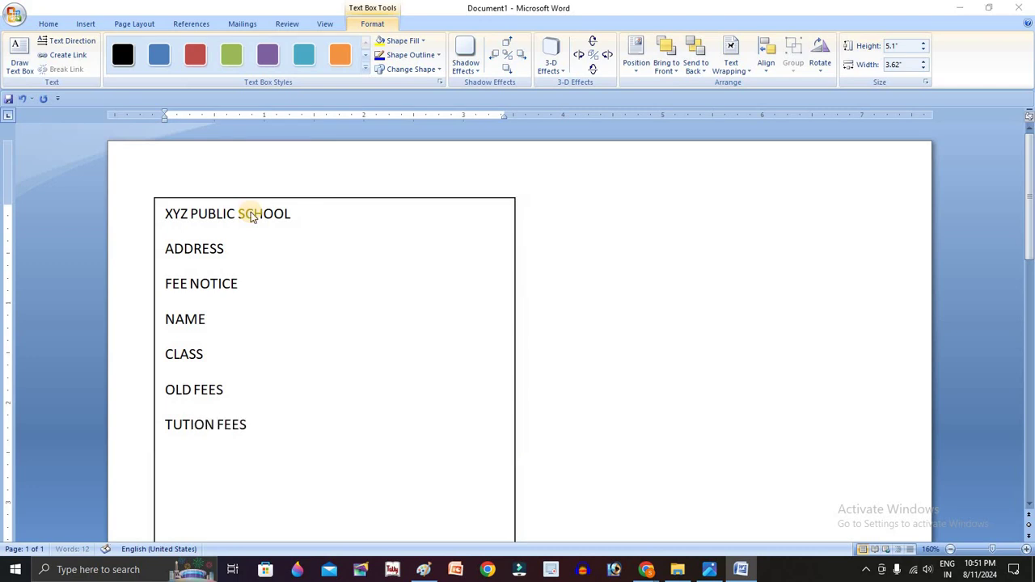
Following the reference image, add TO after a tabbed gap on the TUTION FEES line.
key(alt+Tab)
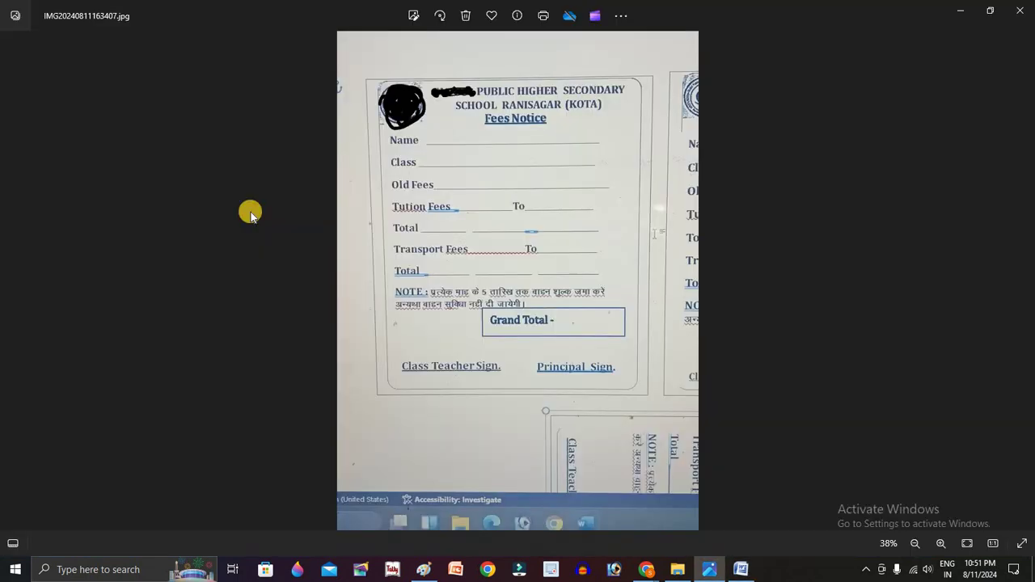
key(alt+Tab)
key(Return)
text(T)
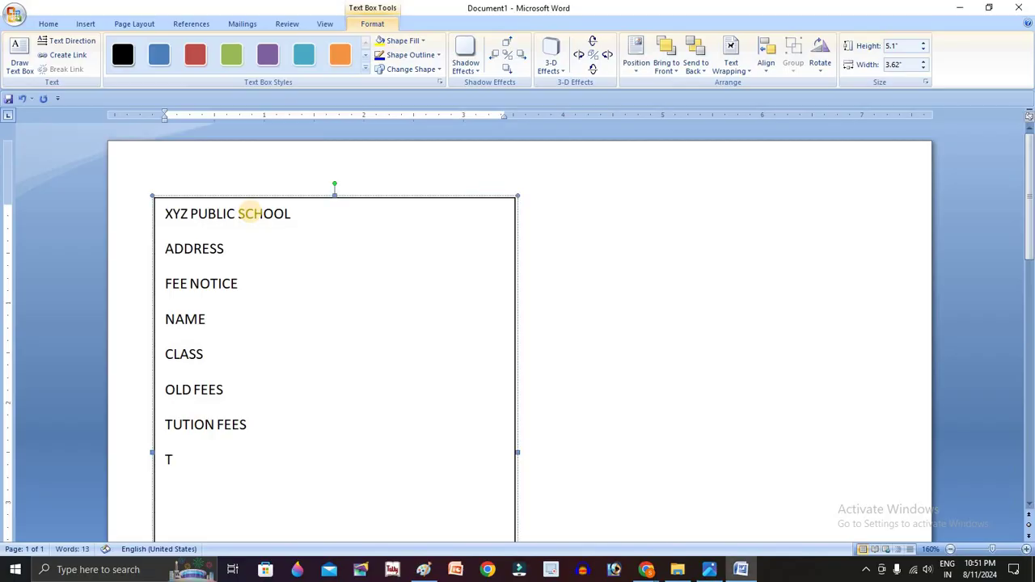
key(BackSpace)
key(Tab)
key(Tab)
text(TO)
Check the reference image and add the label TOTAL on a new line below TUTION FEES.
key(alt+Tab)
key(alt+Tab)
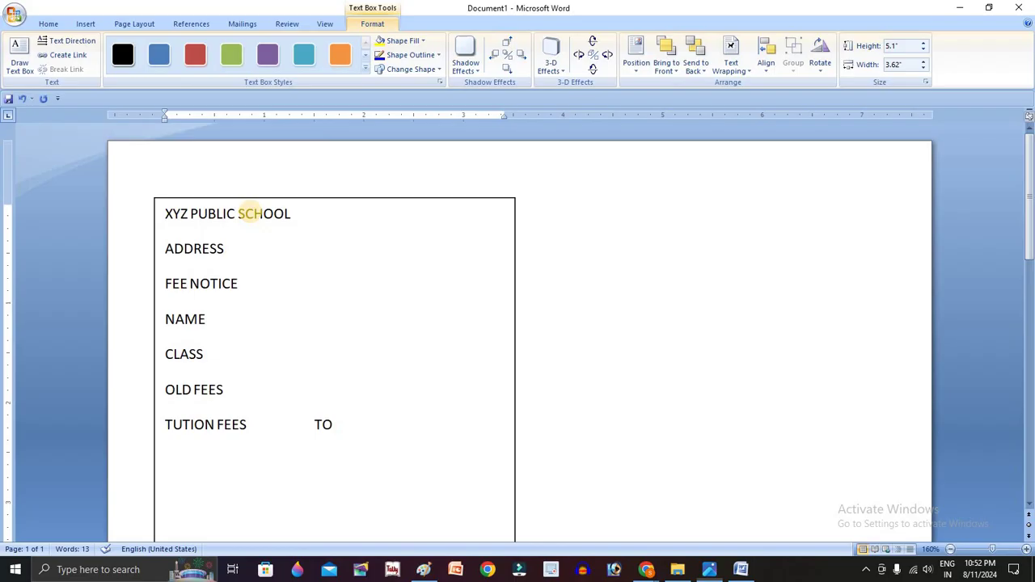
key(Return)
text(TPO)
key(BackSpace)
key(BackSpace)
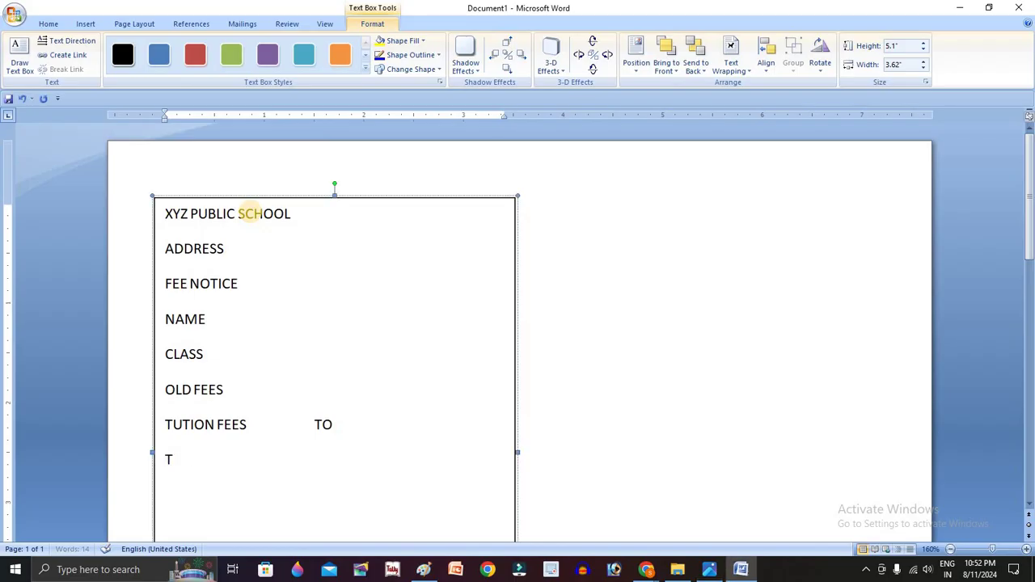
text(OTAL)
Check the reference image and add the label TRANSPORT FEES on a new line below TOTAL.
key(alt+Tab)
key(alt+Tab)
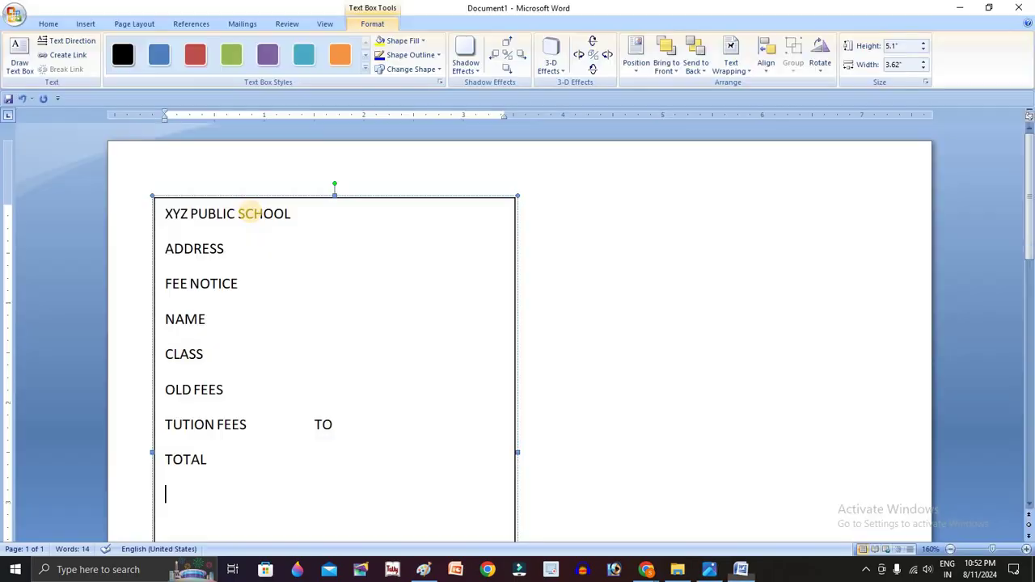
key(Return)
text(TRA)
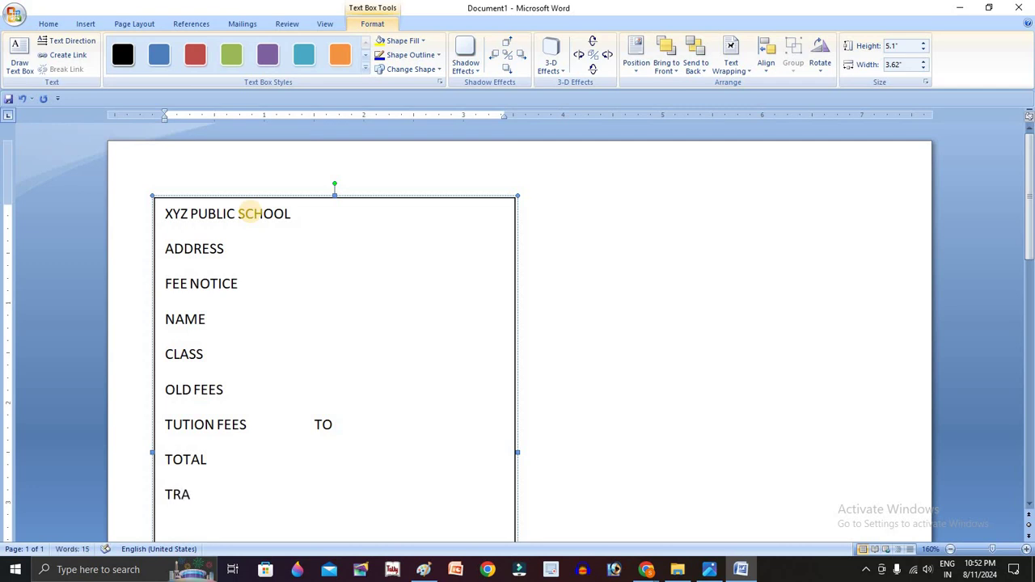
text(NSPORT FEES)
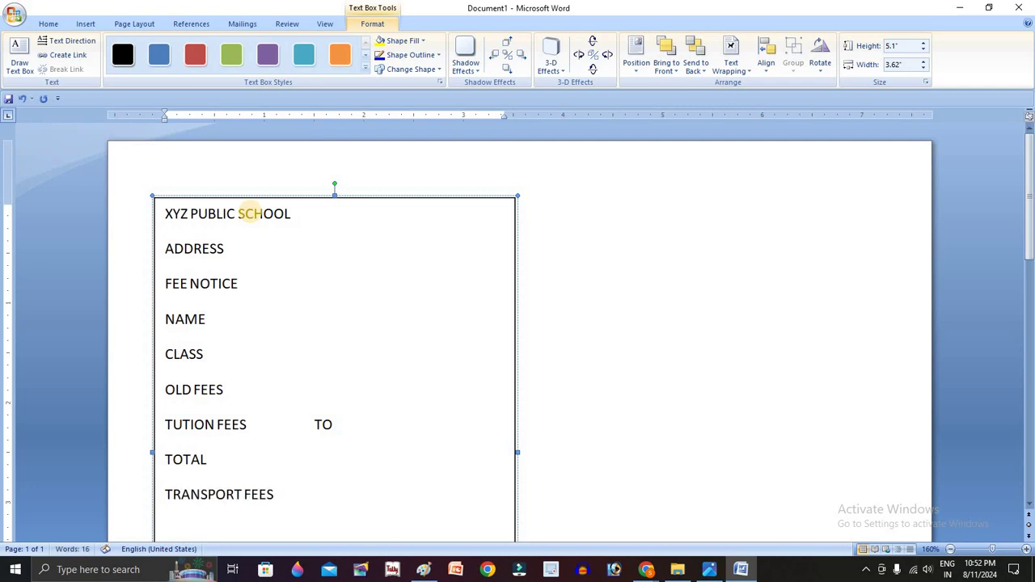
Start the note line below TRANSPORT FEES with "NOTE : प्रत्येक माह की", following the reference image.
key(alt+Tab)
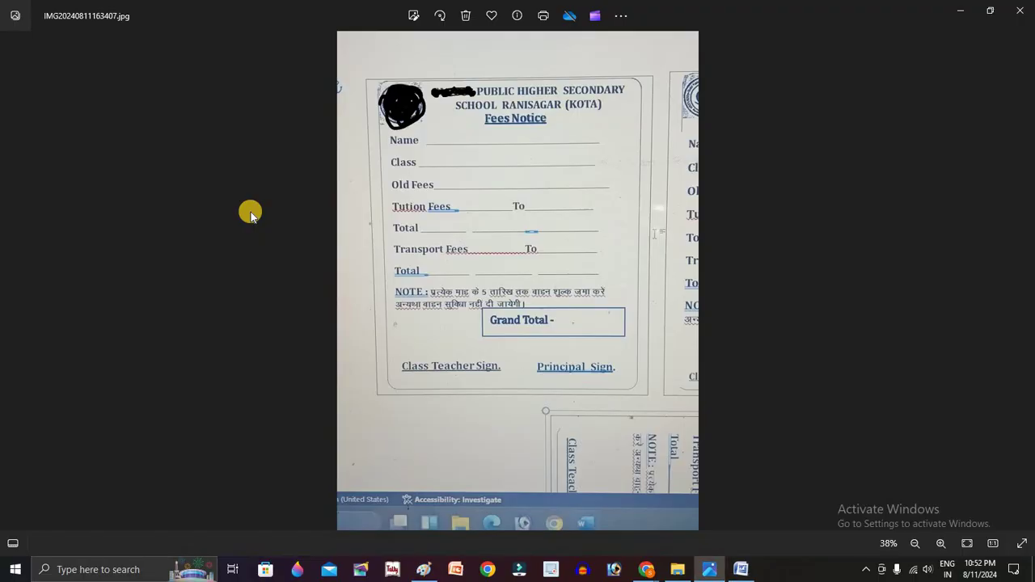
key(alt+Tab)
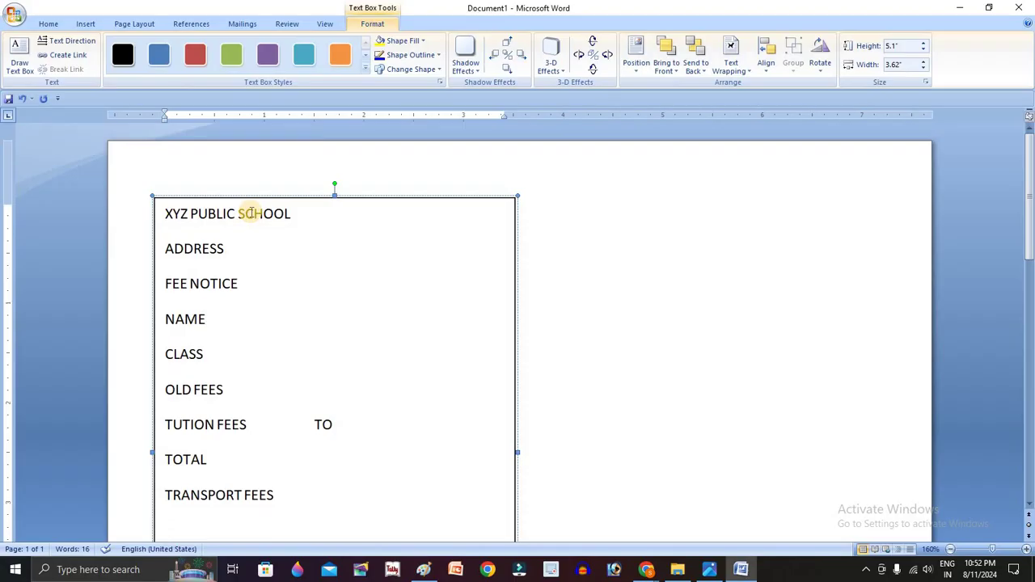
key(Return)
text(NOTE :)
key(BackSpace)
key(alt+Tab)
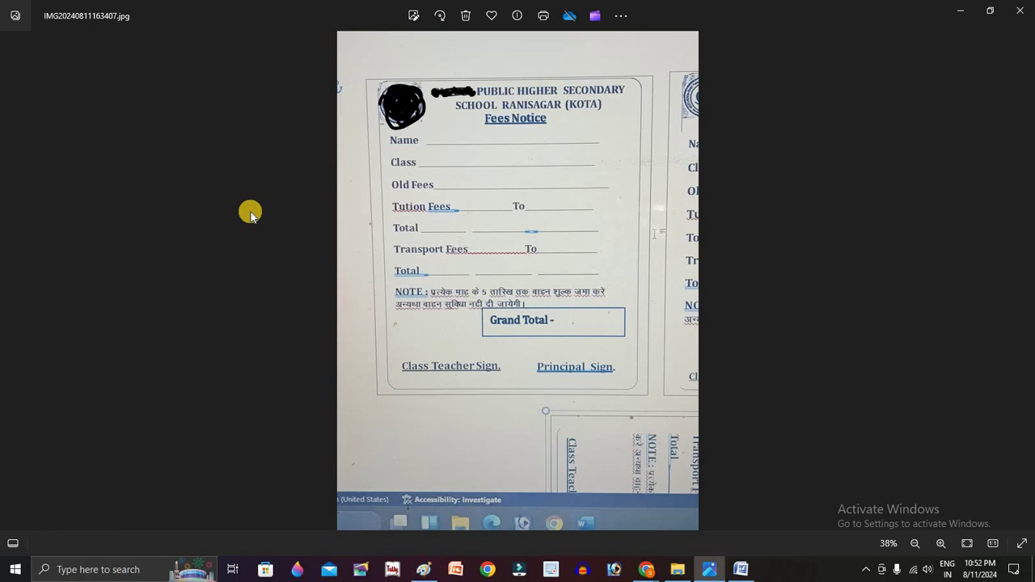
key(alt+Tab)
text(प्रत्य)
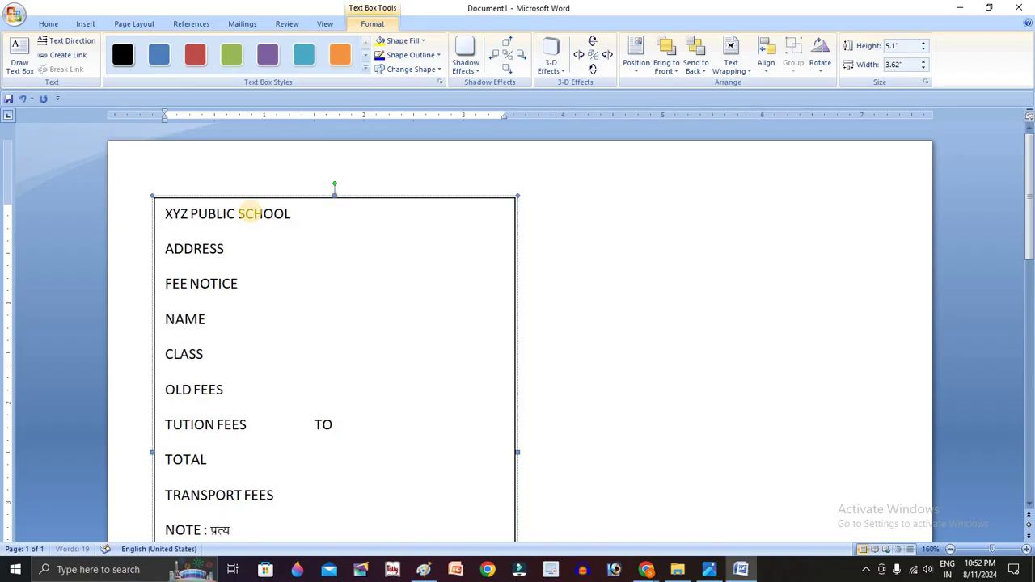
text(ेक माह की)
Continue the Hindi note with "5 तारीख तक वाहन शुल्क जमा करें", checking the wording against the reference image.
key(alt+Tab)
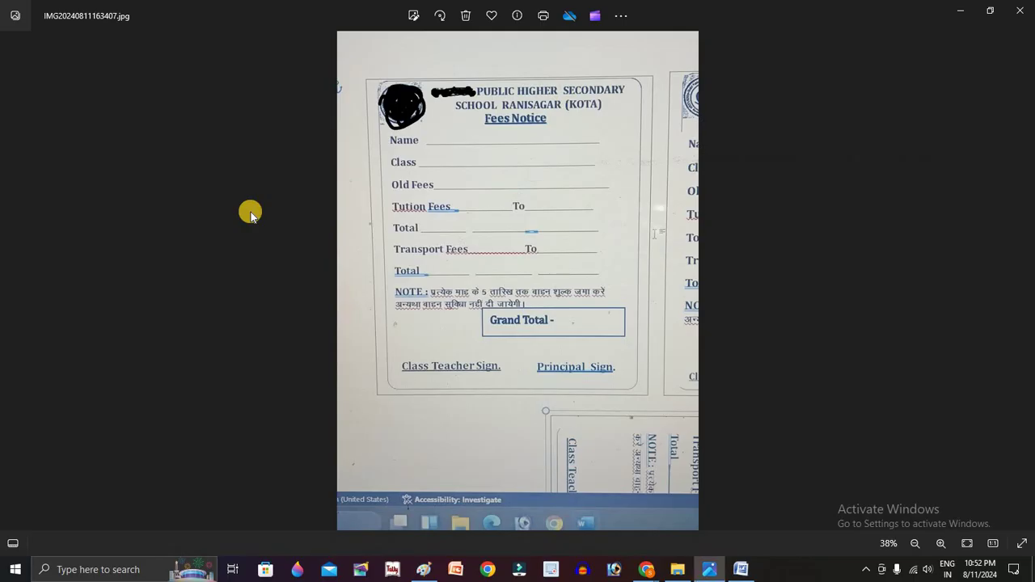
key(alt+Tab)
text(5)
text( ता)
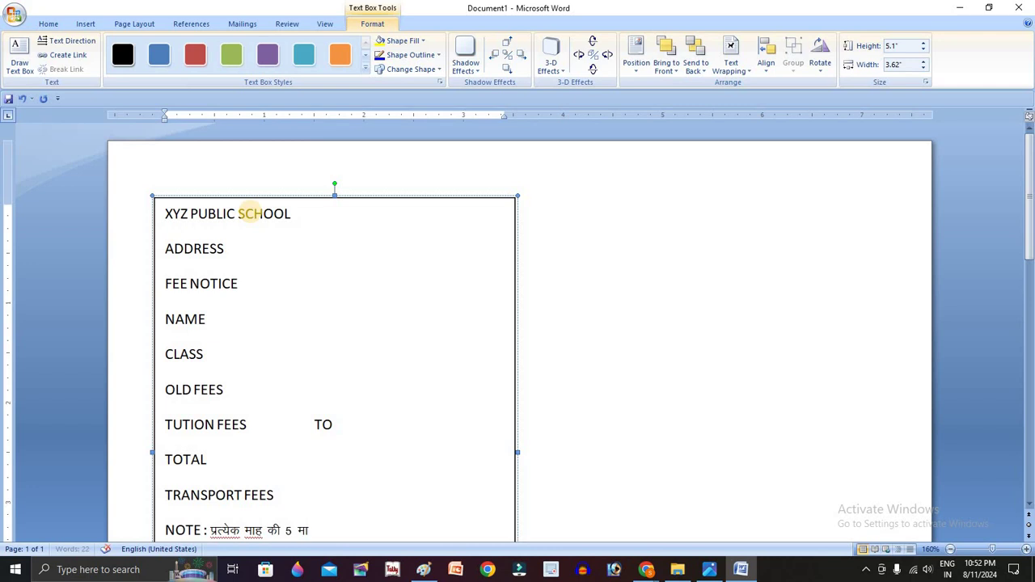
key(BackSpace)
key(BackSpace)
text(तारीख)
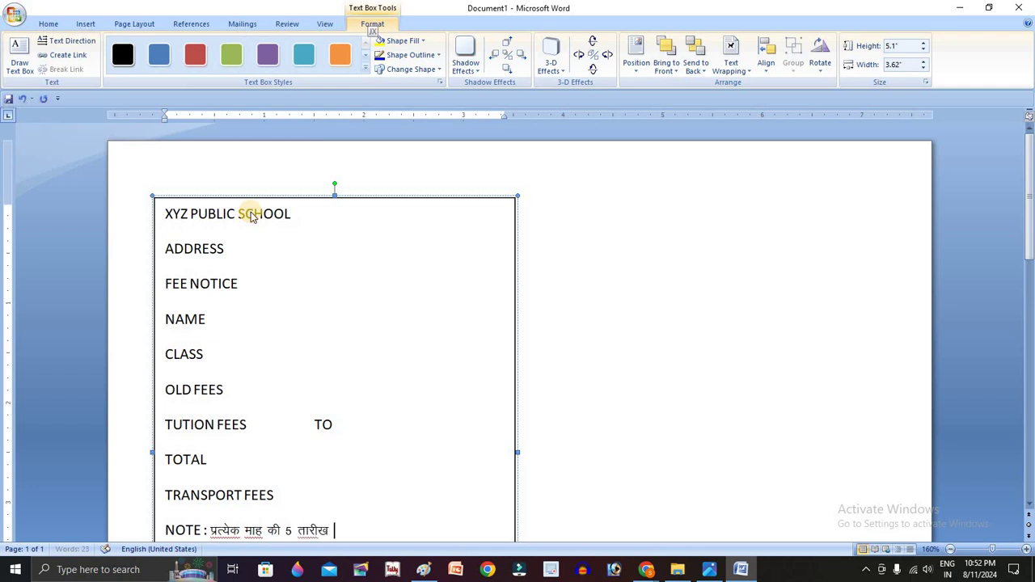
key(alt+Tab)
key(alt+Tab)
text(तक वाहन शुल्क जमा करें)
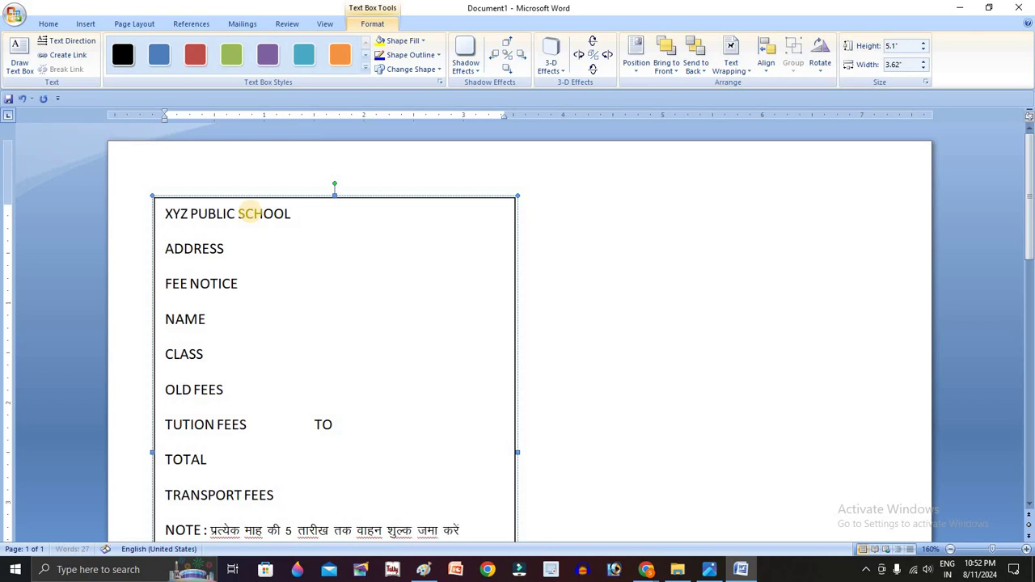
Complete the Hindi note with "अन्यथा वाहन सुविधा नहीं दी जावेगी।", following the reference image.
key(alt+Tab)
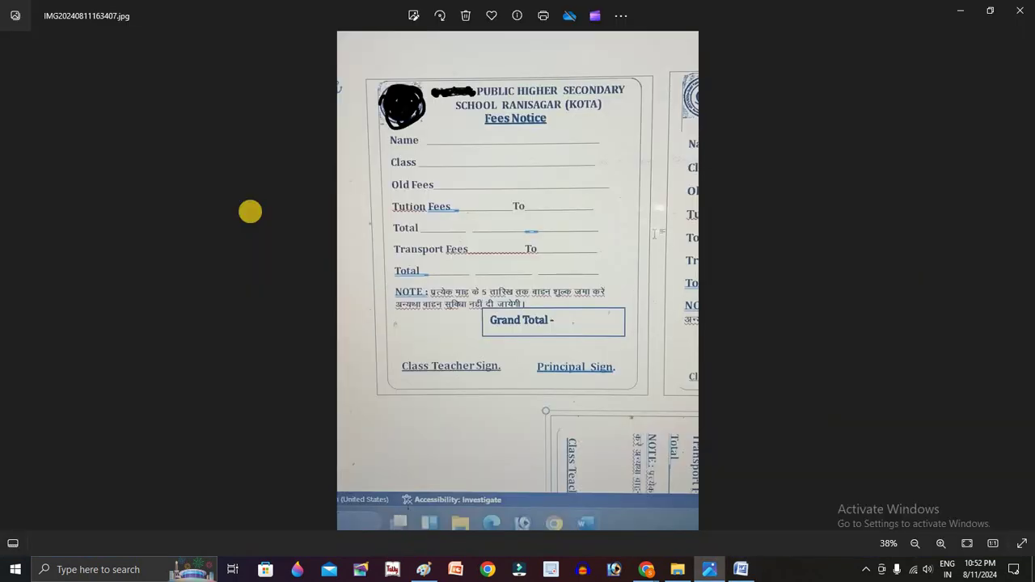
key(alt+Tab)
text(ें अ)
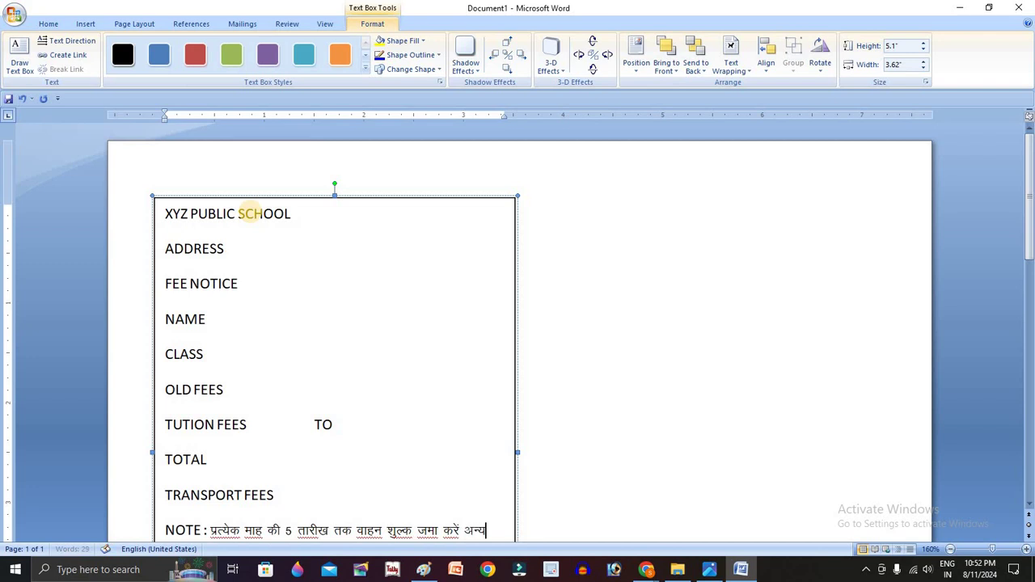
text(न्यथ)
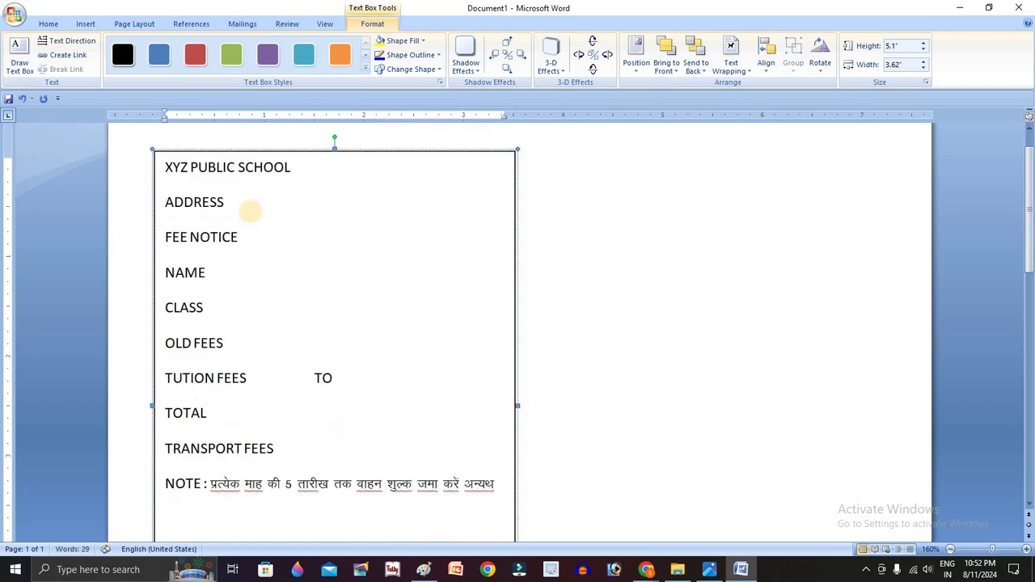
text(ा वाहन सुविधा)
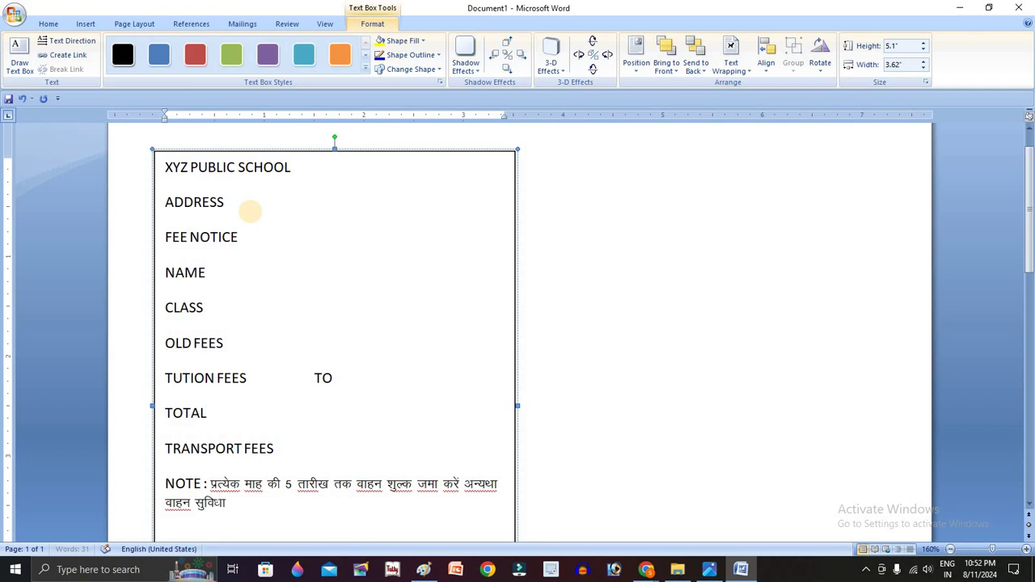
text( नहीं दी जायेगी)
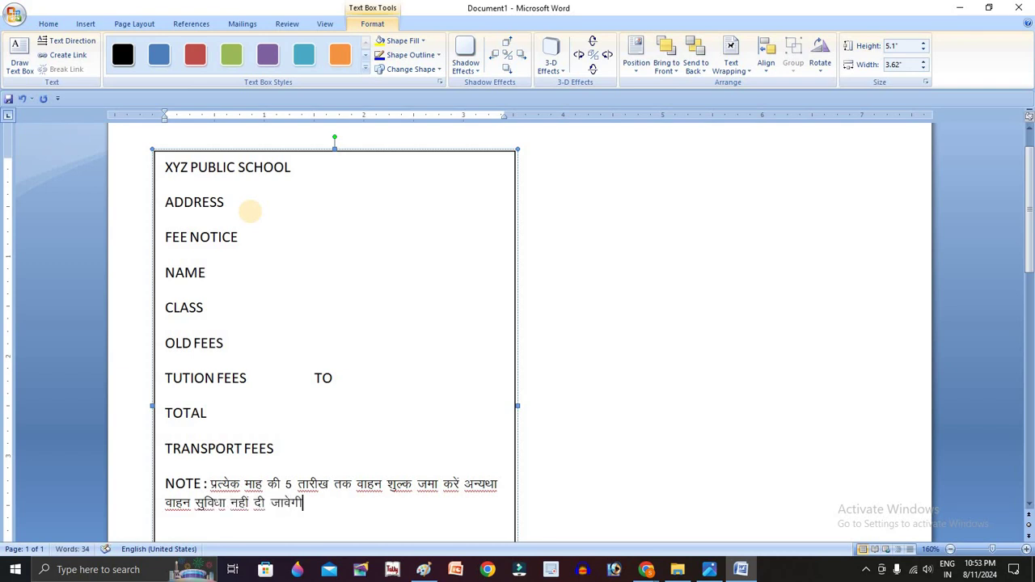
key(alt+Tab)
key(alt+Tab)
scroll(287, 221, down, 3)
text(।)
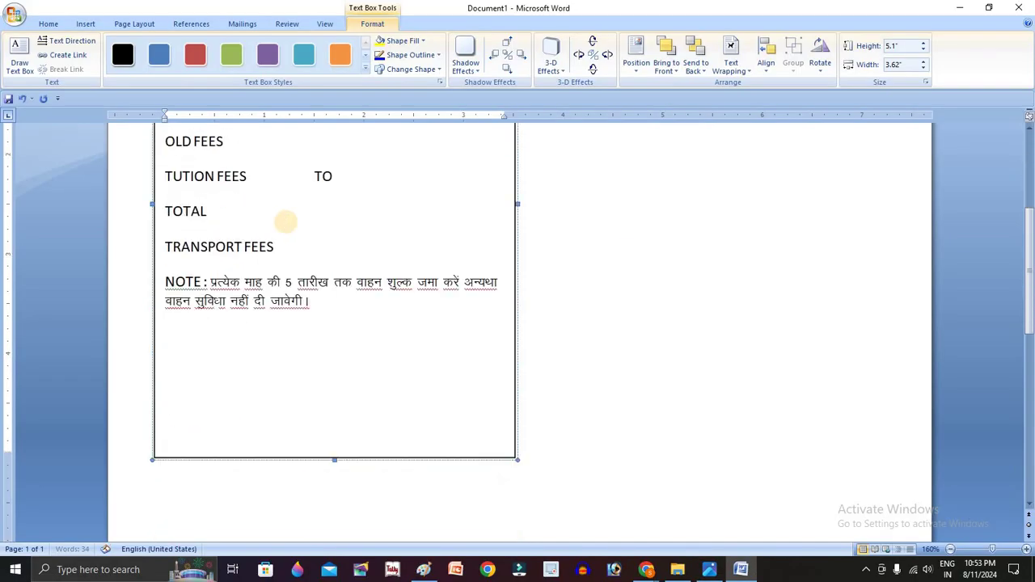
Check the reference image and add CLASS TEACHER SIGN at the rectangle's lower end, leaving blank space below the note.
key(alt+Tab)
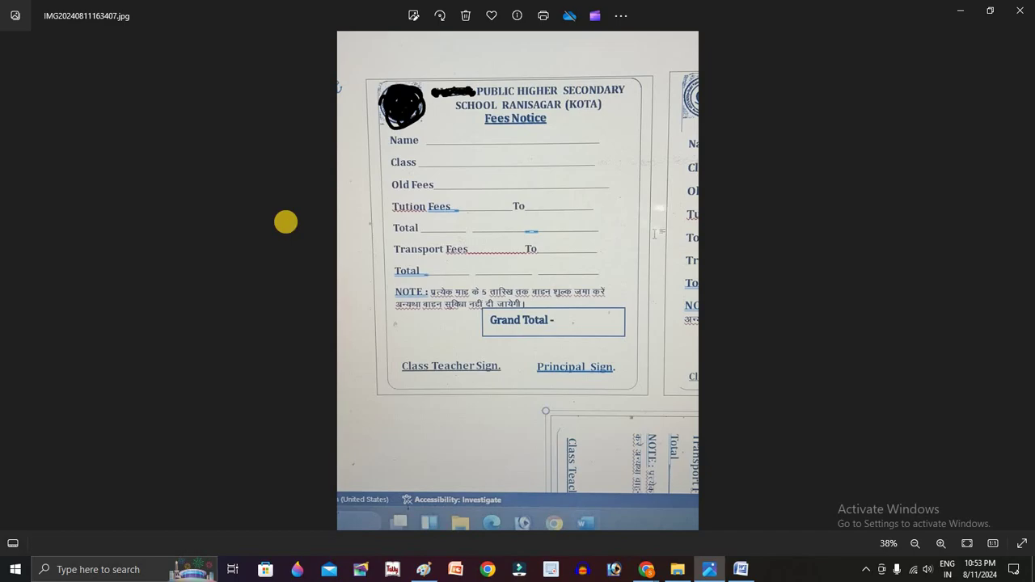
key(alt+Tab)
text(बसयं)
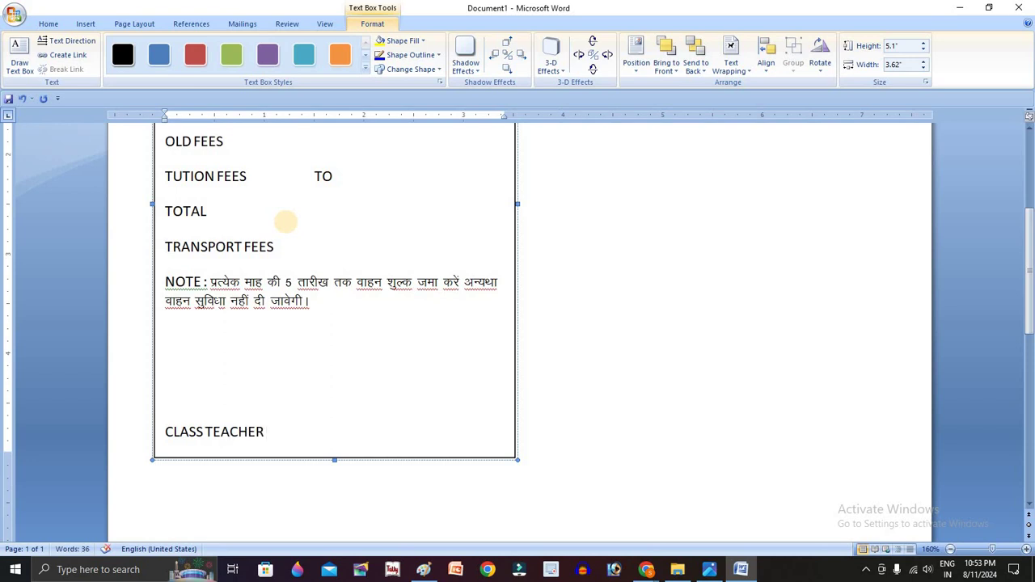
text(GH)
text(N)
Add PRINCIPAL SIGN at the far end of the CLASS TEACHER SIGN line and tighten the gap before it.
key(alt+Tab)
key(alt+Tab)
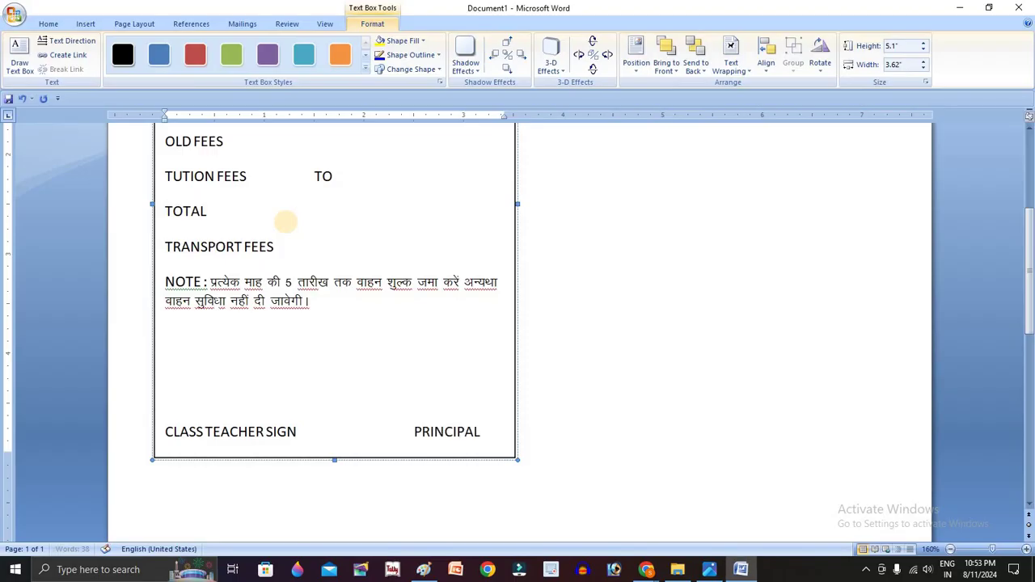
text(SIGN)
click(385, 430)
key(Delete)
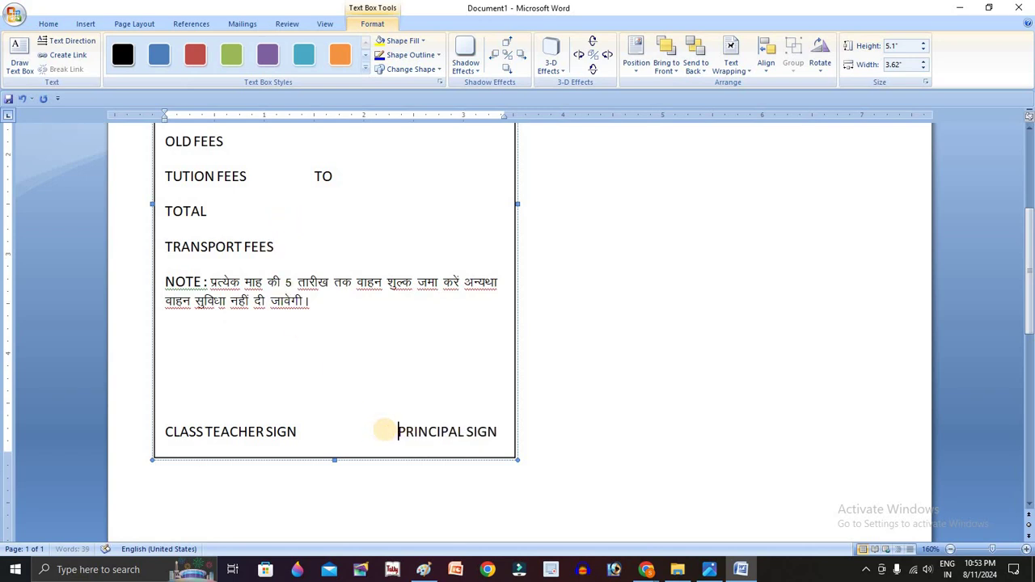
Compare with the reference image and change the signature line to Capitalize Each Word.
key(alt+Tab)
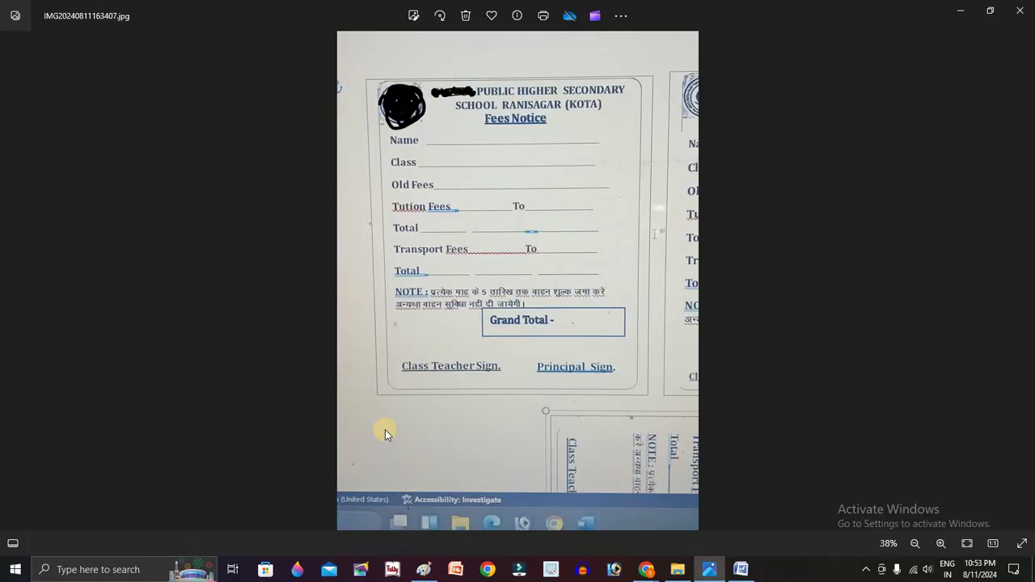
key(alt+Tab)
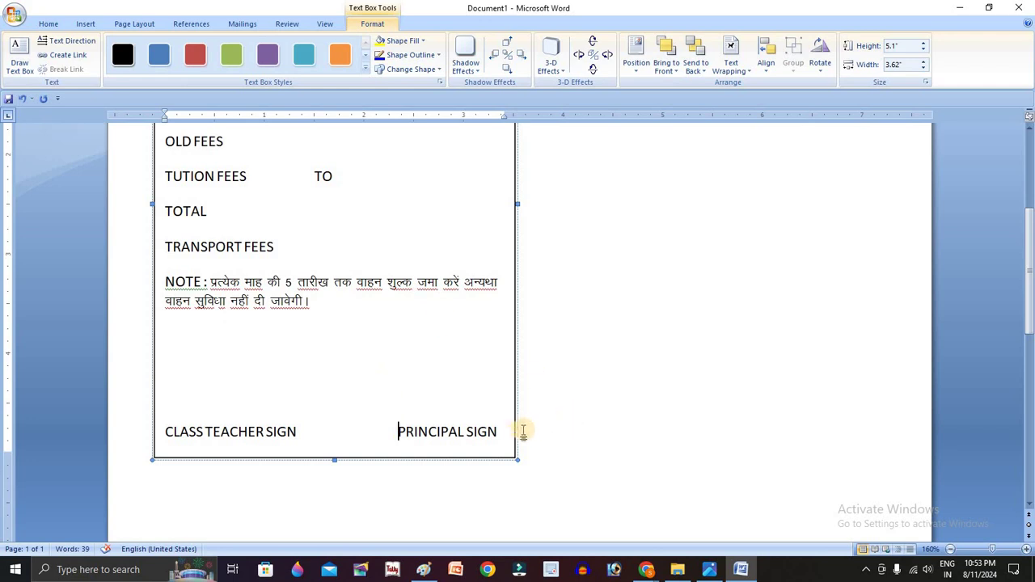
drag(500, 431, 466, 432)
drag(265, 421, 499, 439)
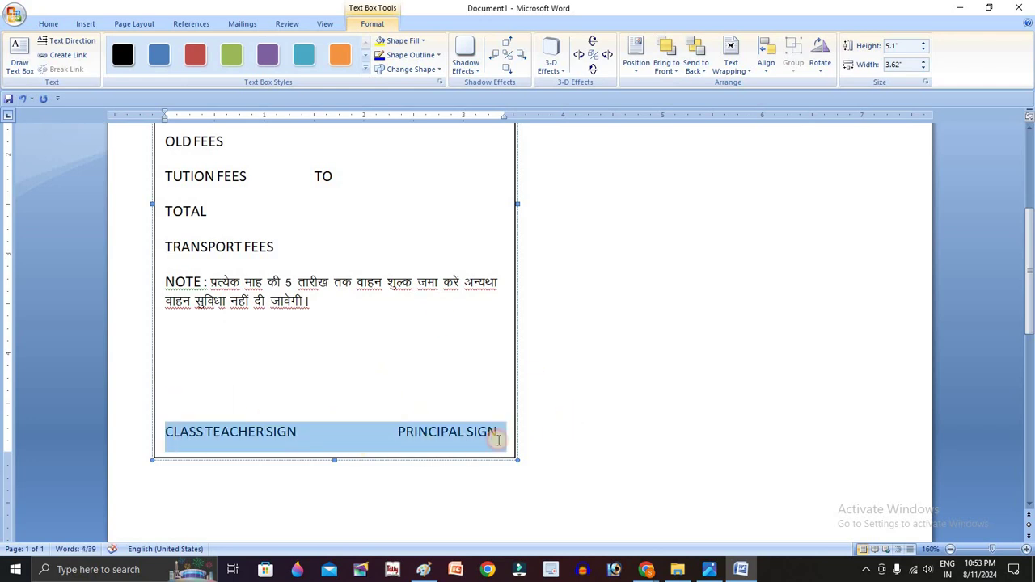
click(49, 23)
click(211, 65)
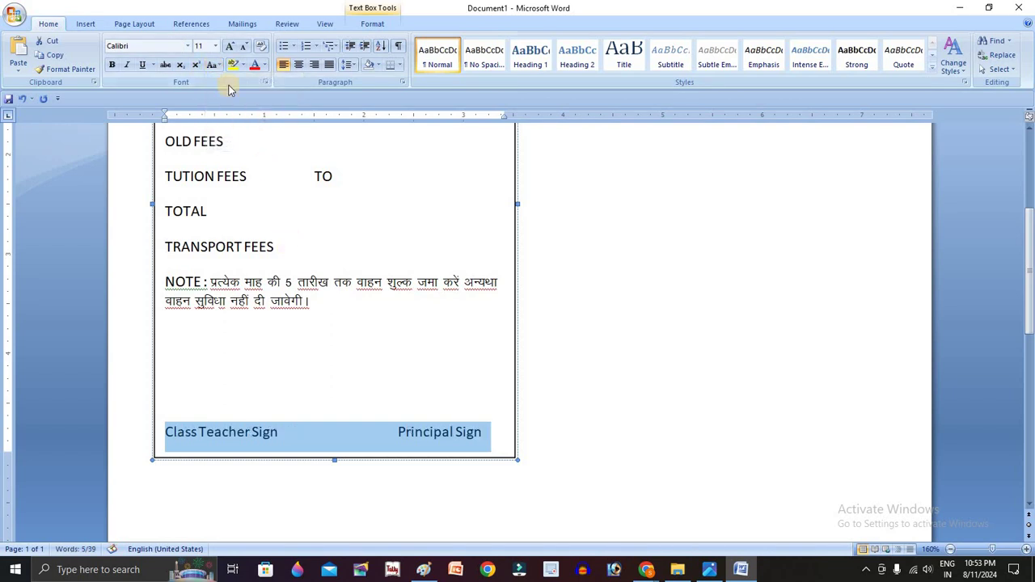
Change the field labels from NAME through TRANSPORT FEES to Capitalize Each Word.
scroll(274, 405, up, 3)
click(278, 443)
drag(278, 444, 146, 276)
click(207, 65)
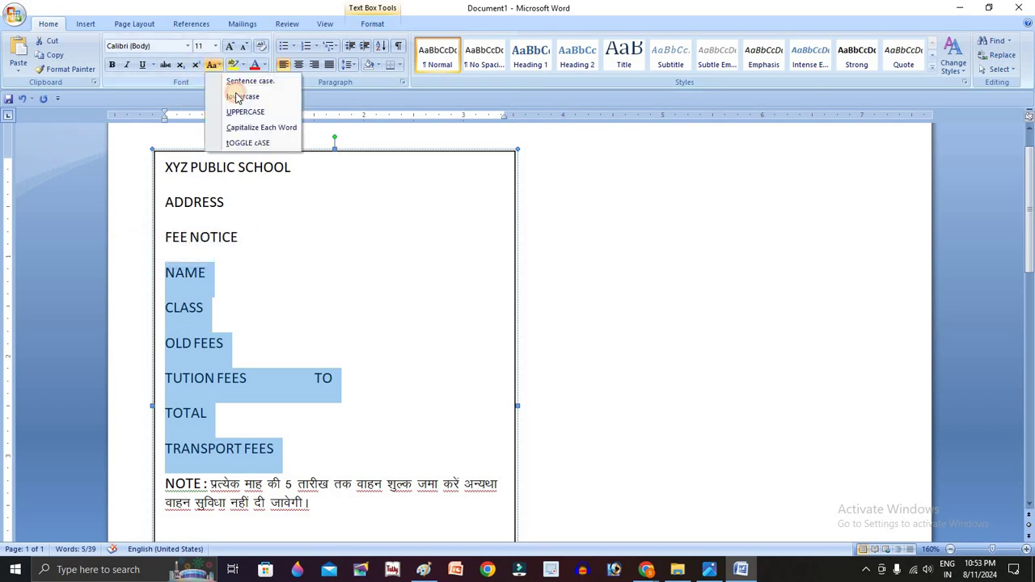
click(242, 125)
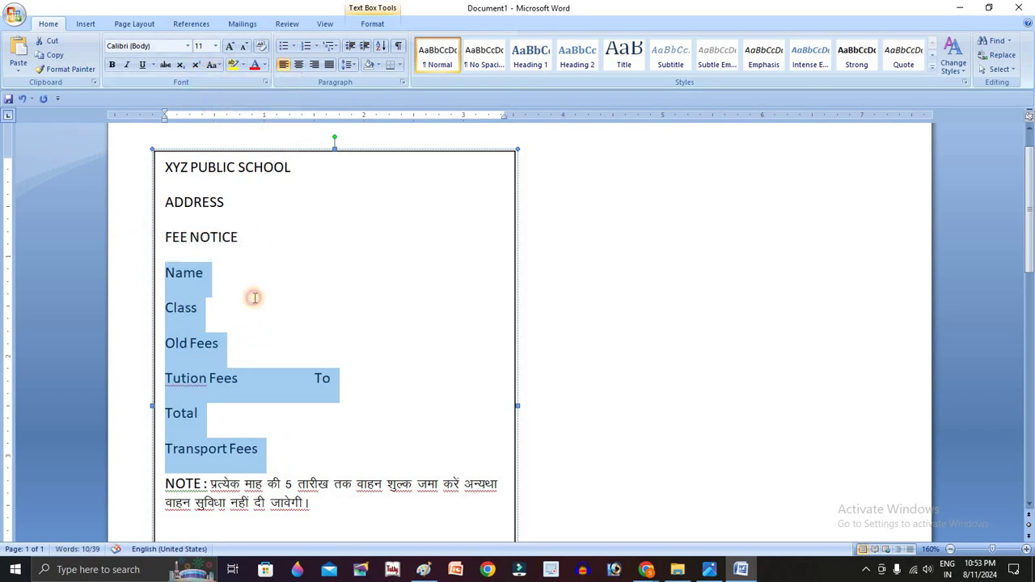
click(257, 341)
Make the FEE NOTICE heading bold, centred and underlined.
triple_click(218, 236)
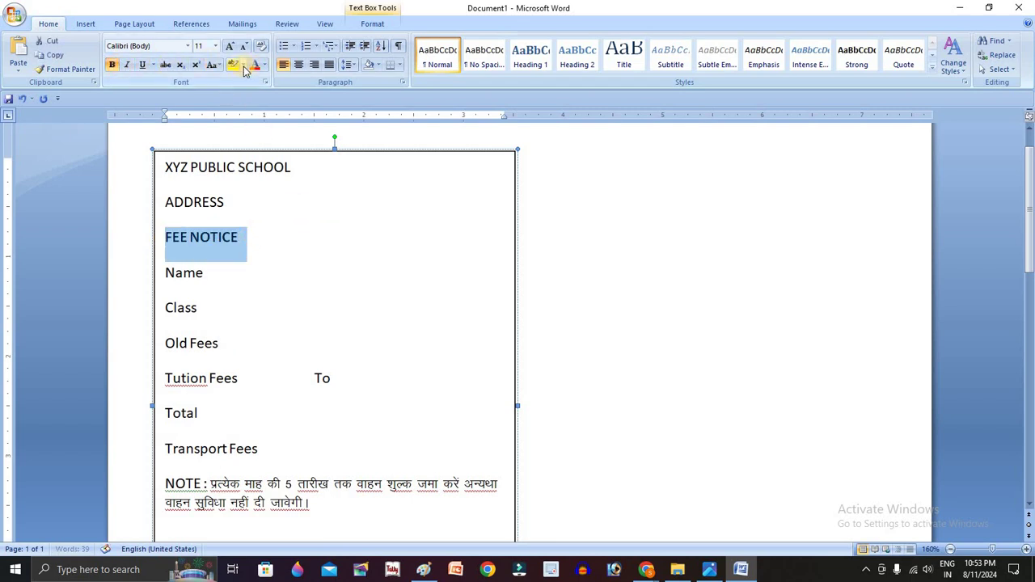
click(297, 65)
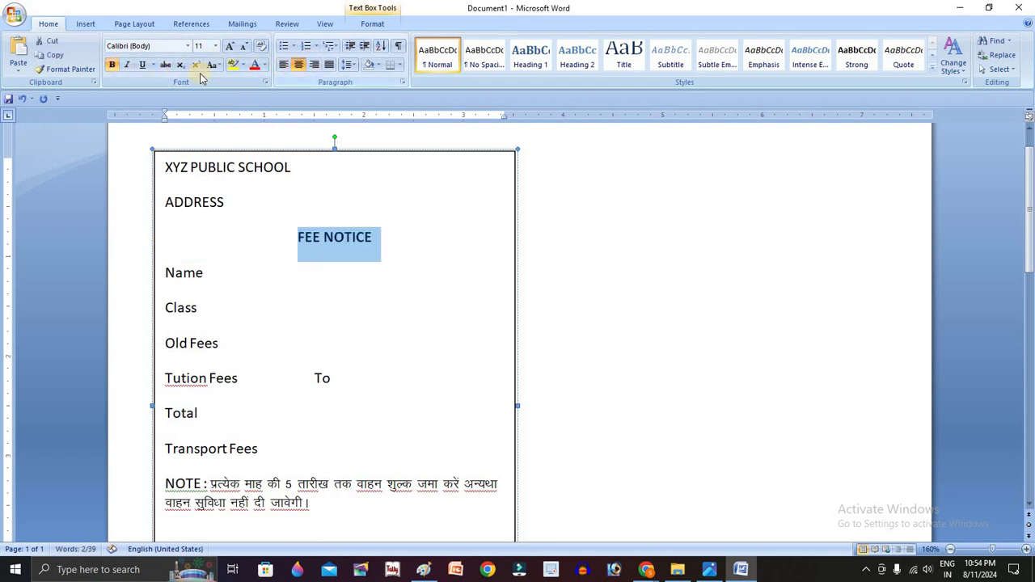
click(142, 64)
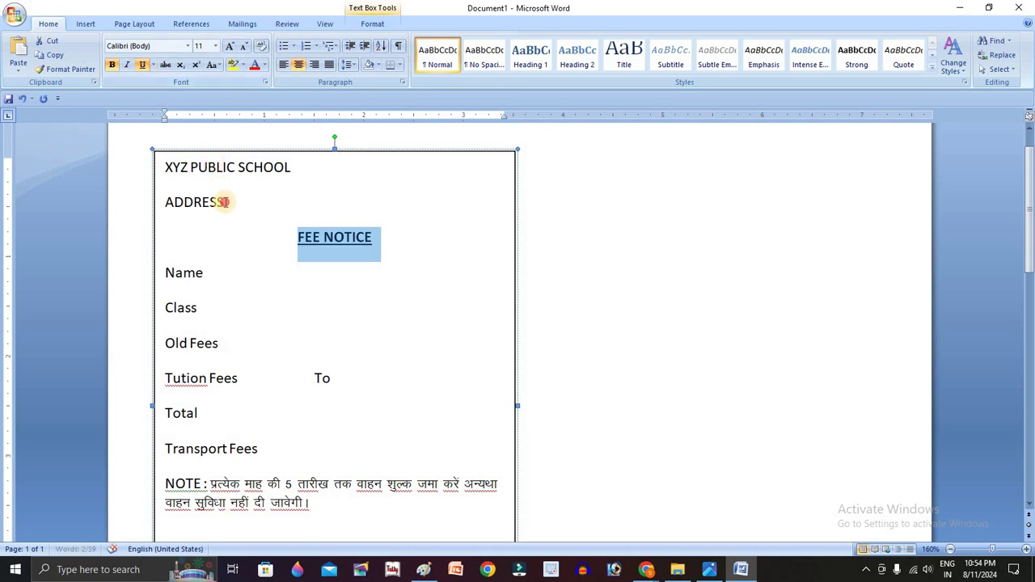
Make the XYZ PUBLIC SCHOOL and ADDRESS lines bold and centred, and compare the heading with the reference photo.
drag(229, 202, 161, 168)
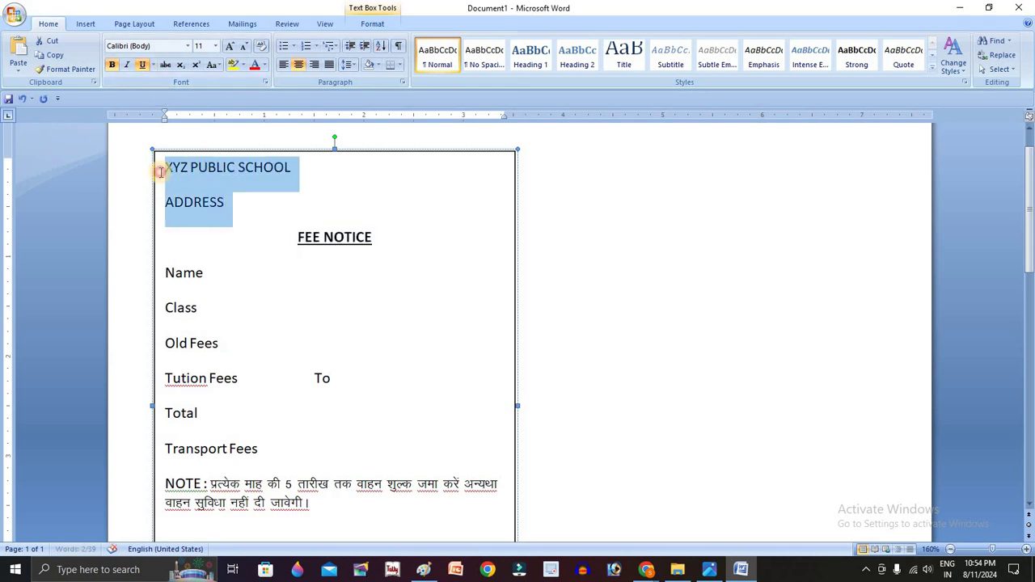
click(112, 65)
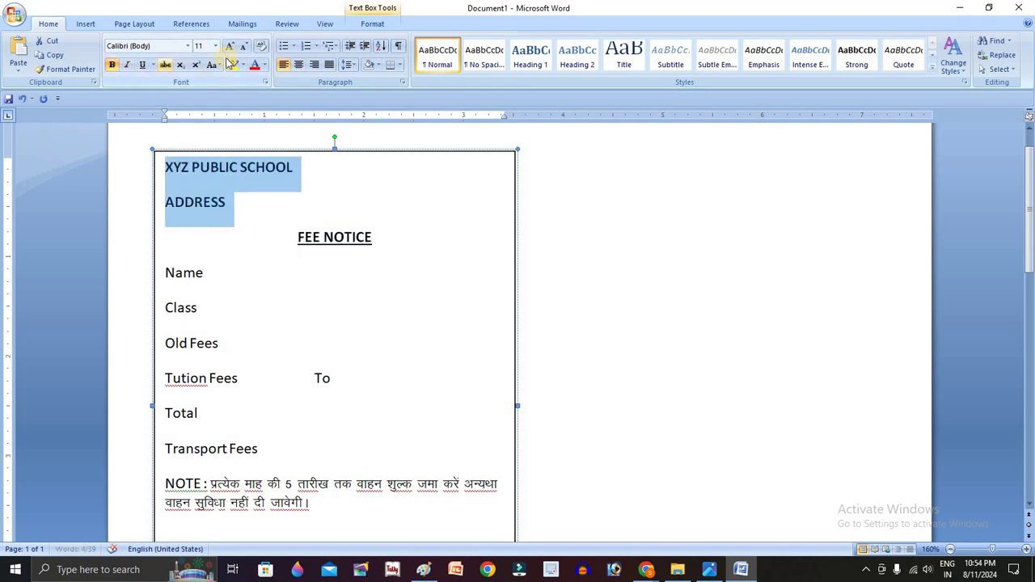
click(299, 65)
key(alt+Tab)
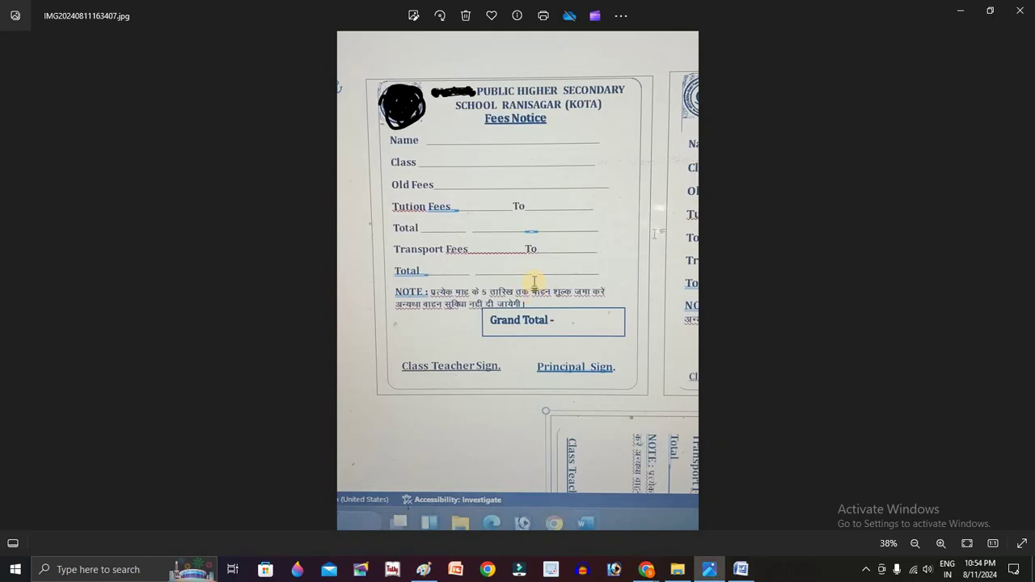
key(alt+Tab)
key(alt+Tab)
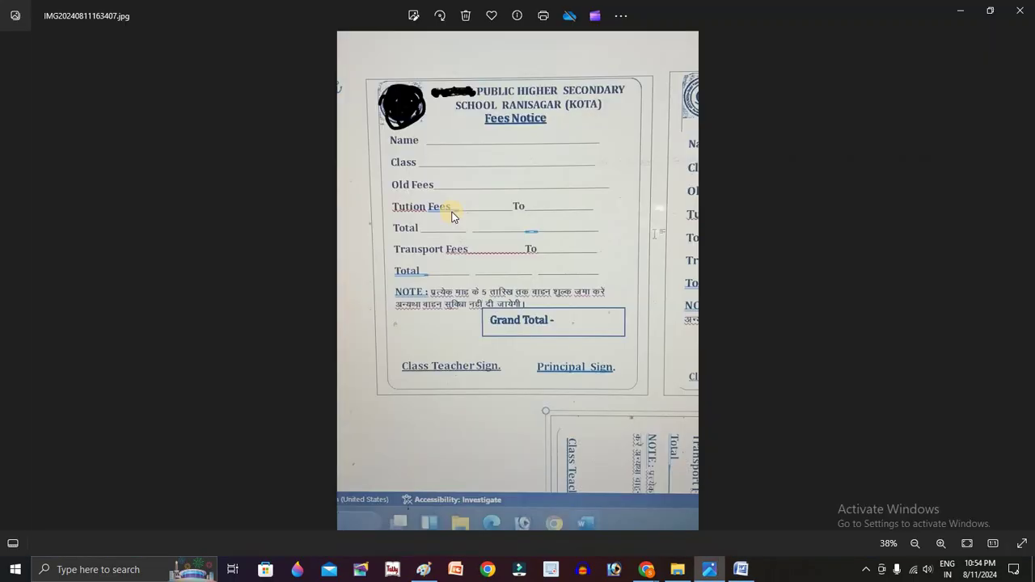
key(alt+Tab)
mouse_move(296, 236)
mouse_down()
mouse_move(375, 254)
mouse_move(279, 229)
mouse_up()
click(356, 202)
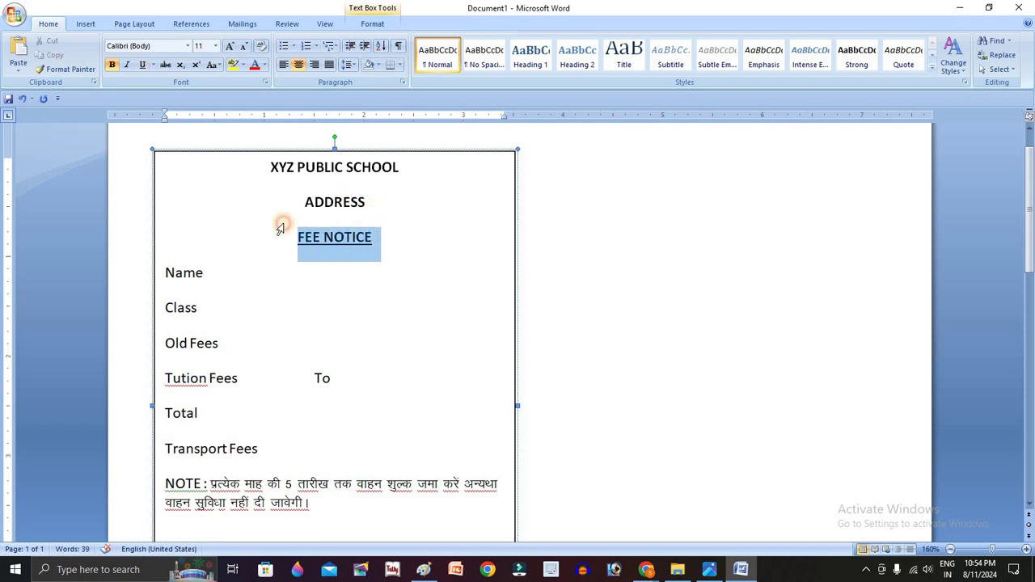
Check the logo position in the reference photo and draw a rectangle about 0.55" high and 0.53" wide before the school name.
triple_click(269, 203)
key(alt+Tab)
key(alt+Tab)
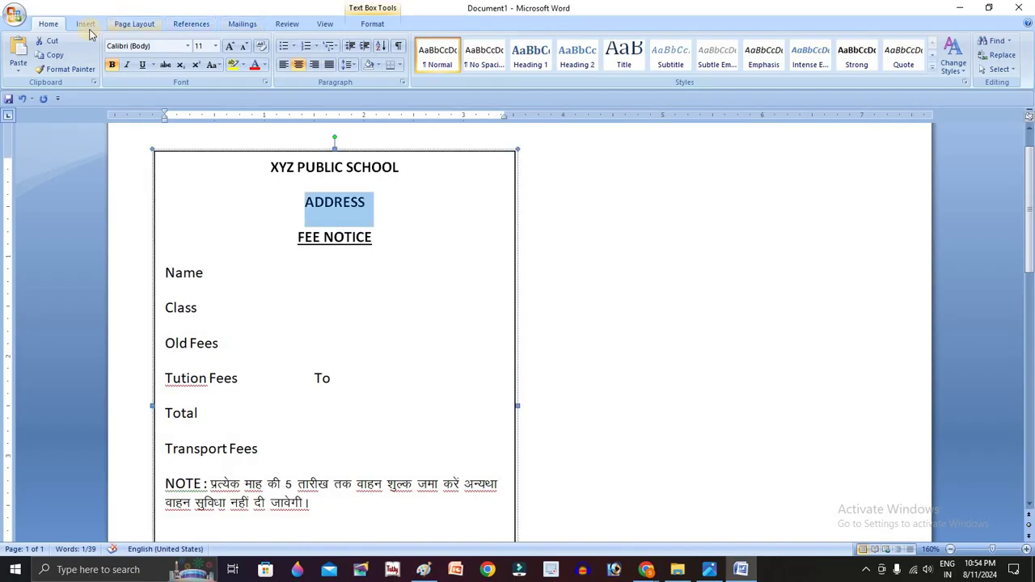
click(85, 24)
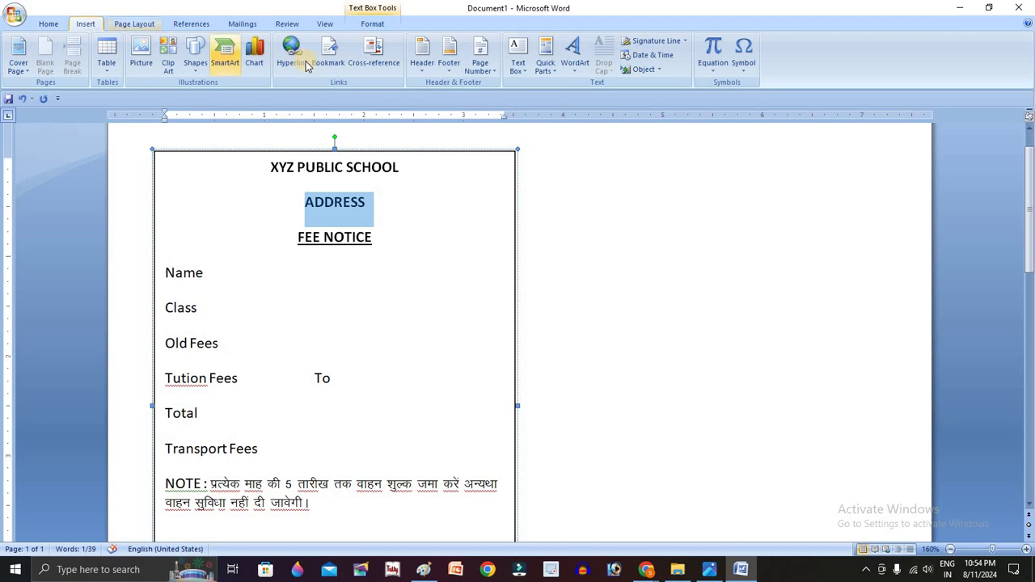
click(195, 55)
click(229, 97)
drag(173, 161, 228, 215)
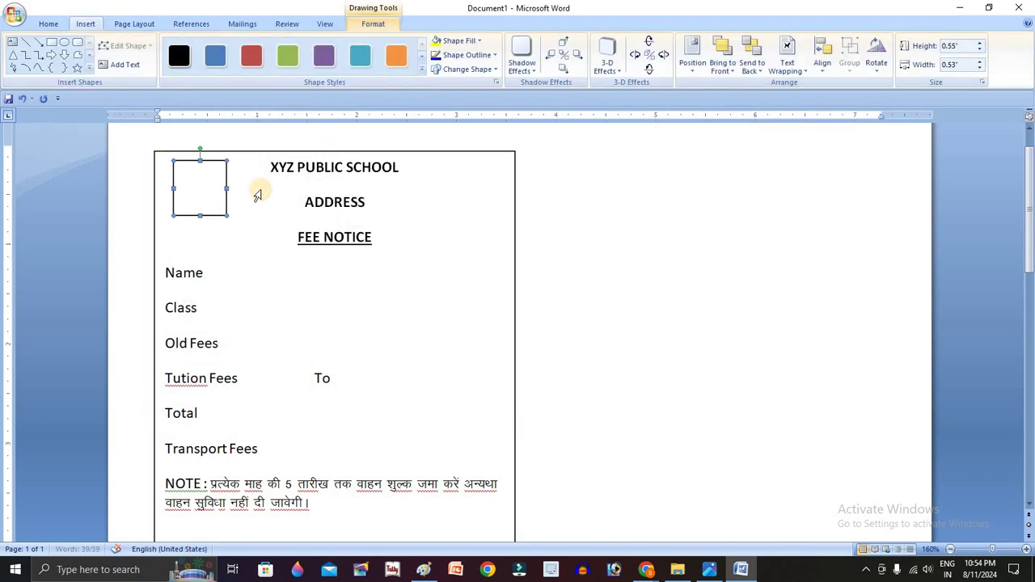
Fill the logo rectangle with the picture guldata.jpg from the Pictures folder.
click(458, 42)
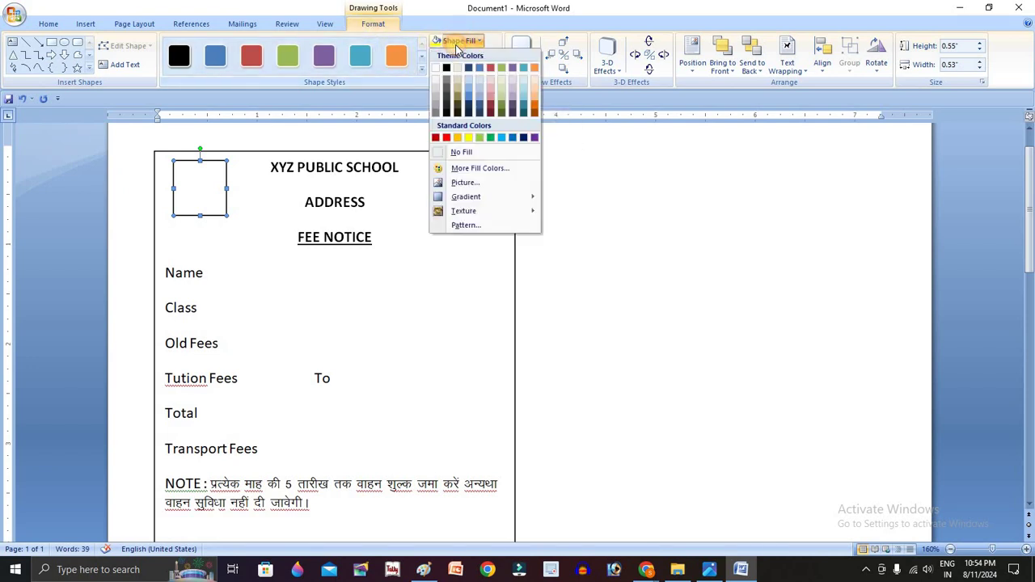
click(468, 182)
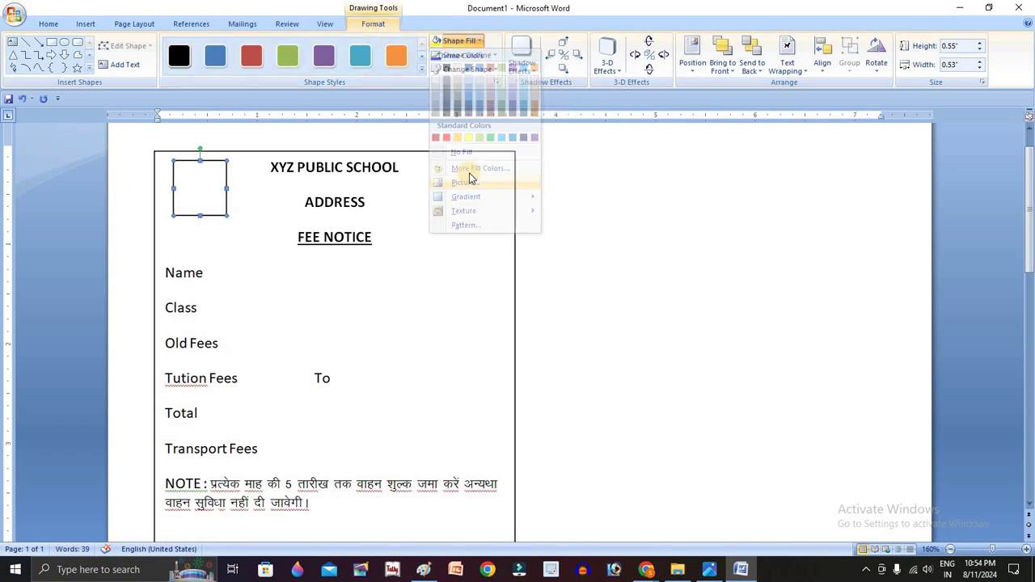
click(403, 173)
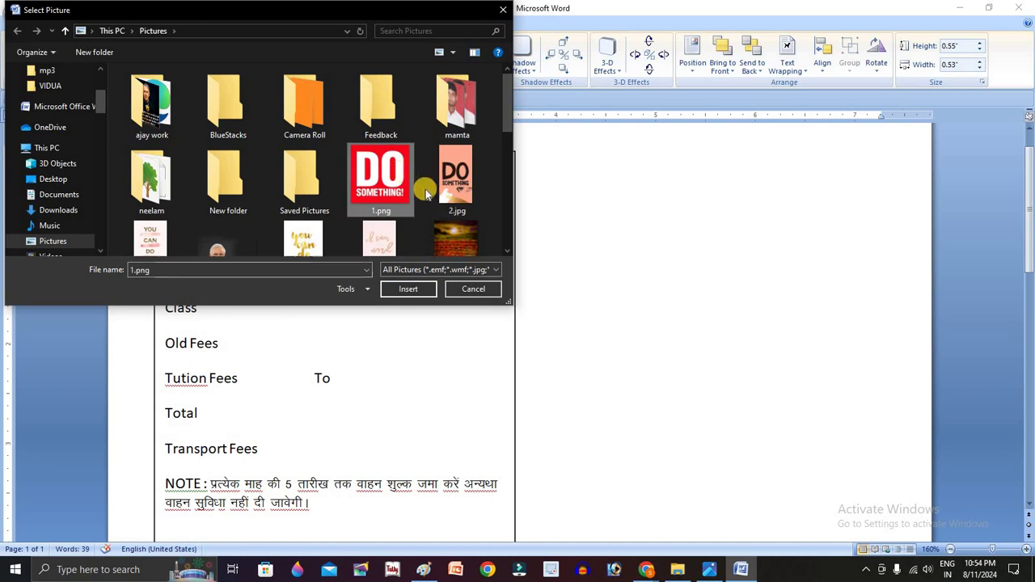
scroll(427, 192, down, 3)
scroll(426, 190, down, 2)
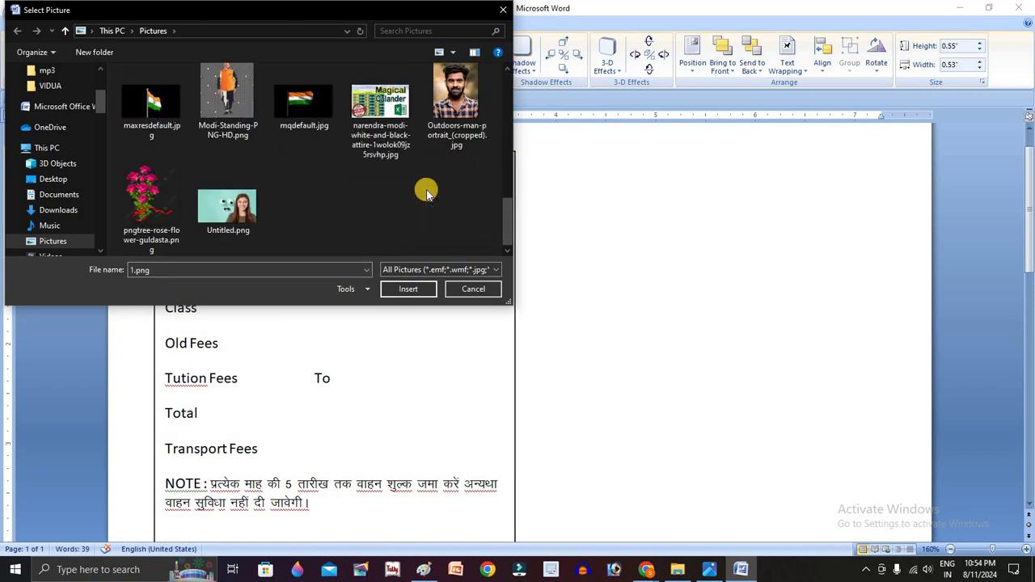
scroll(426, 191, up, 5)
scroll(426, 191, down, 5)
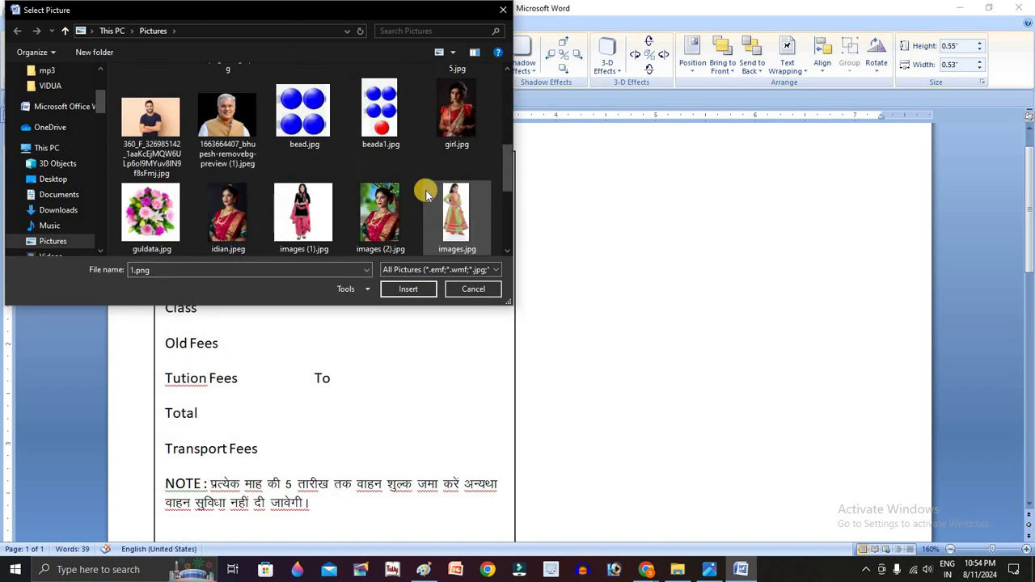
scroll(210, 173, up, 2)
click(151, 97)
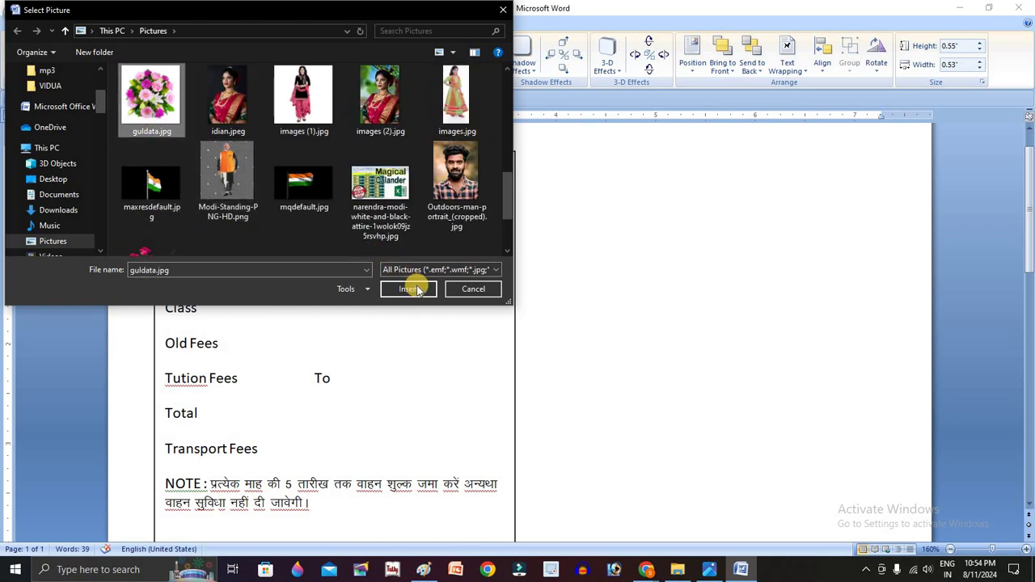
click(414, 287)
Following the reference photo, add underscore blanks after Name, Class and Old Fees, reaching the far edge of the slip.
click(330, 270)
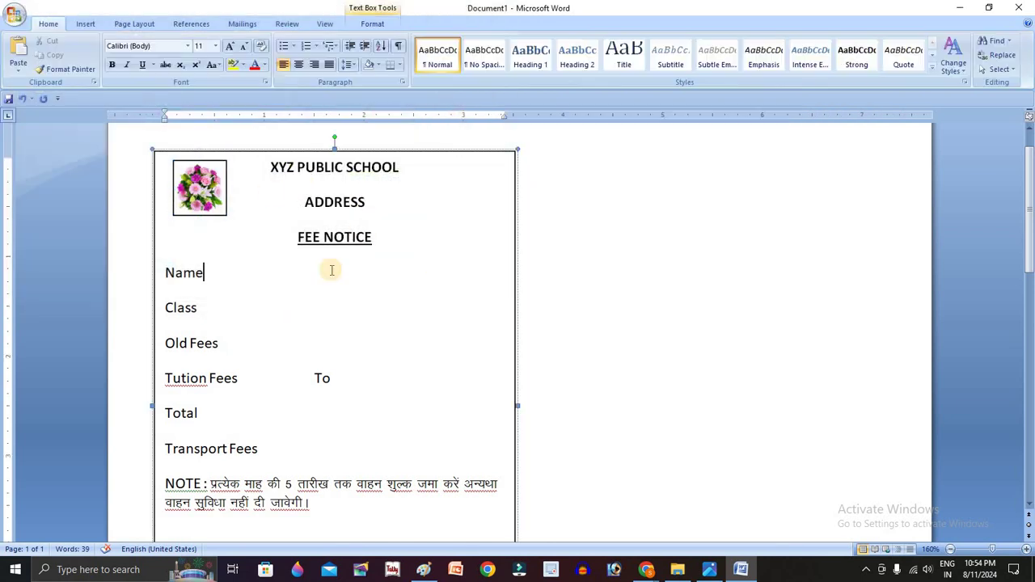
key(alt+Tab)
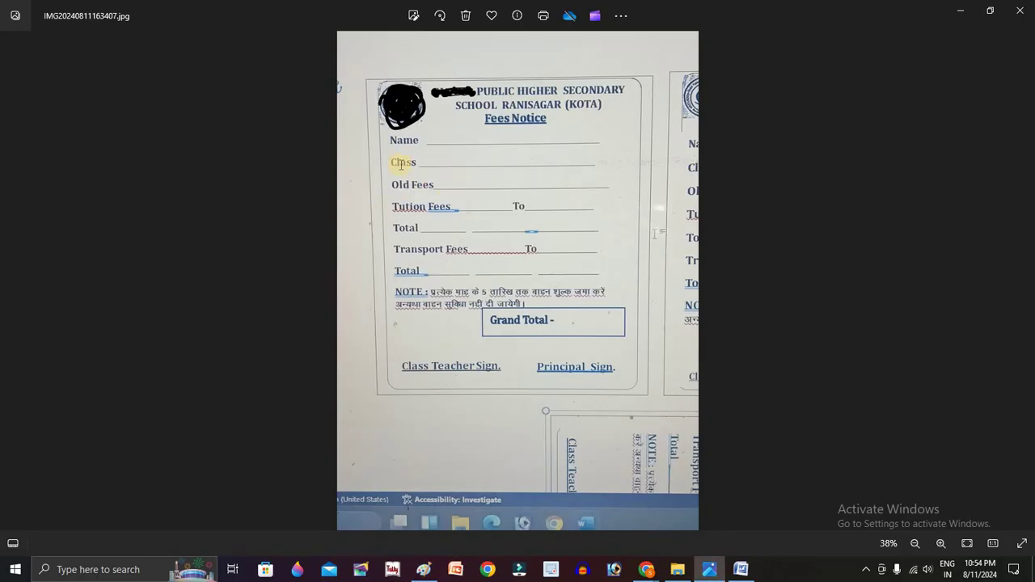
key(alt+Tab)
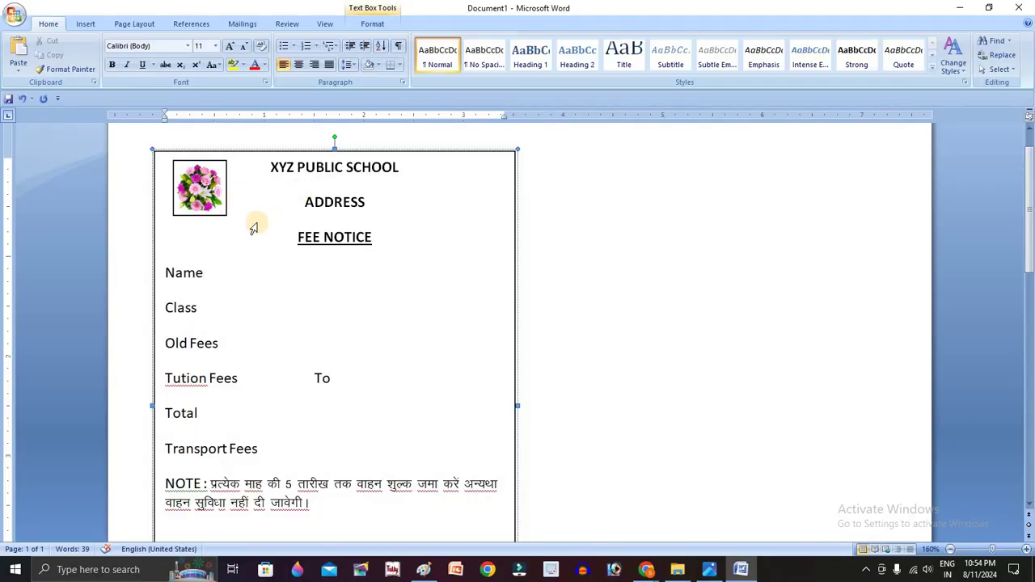
text(_)
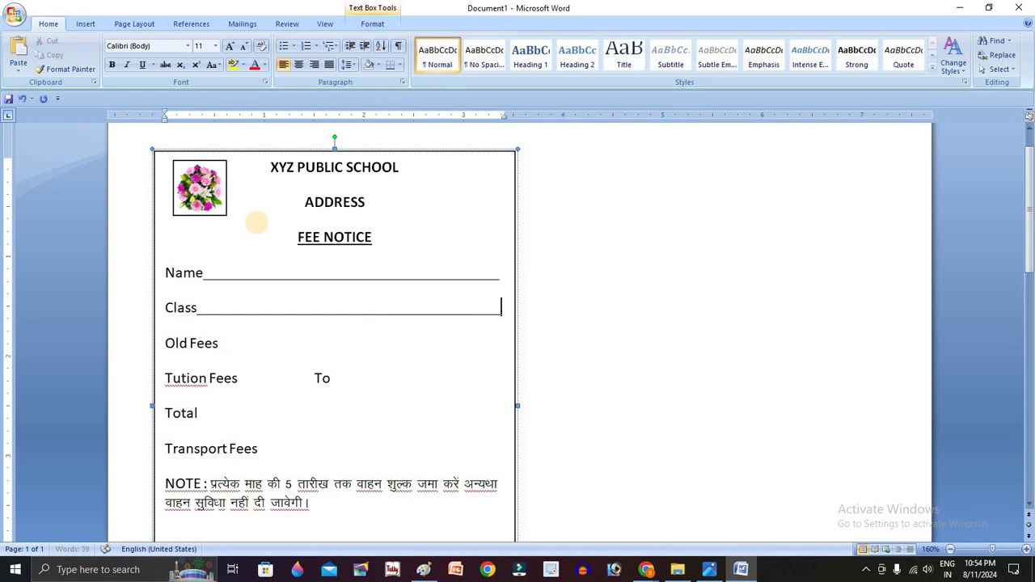
click(234, 342)
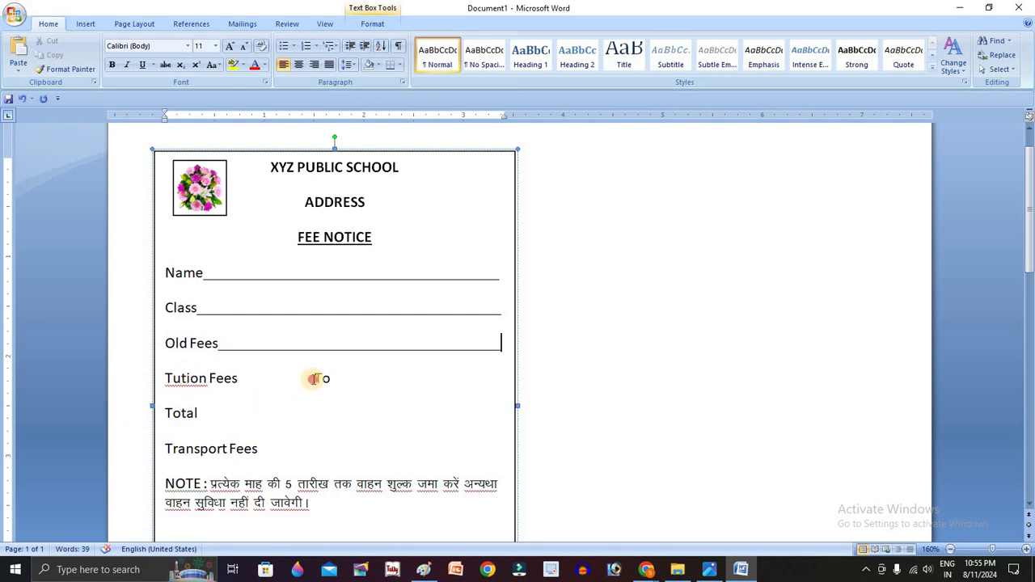
Replace the gap between Tution Fees and To with an underscore blank, and add another blank after To.
drag(312, 377, 264, 387)
key(Delete)
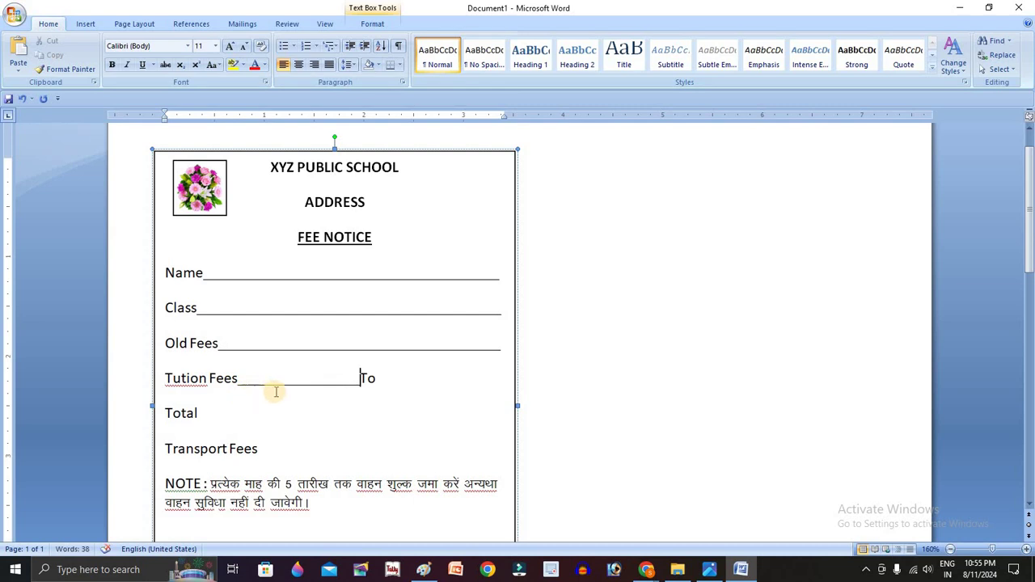
click(392, 378)
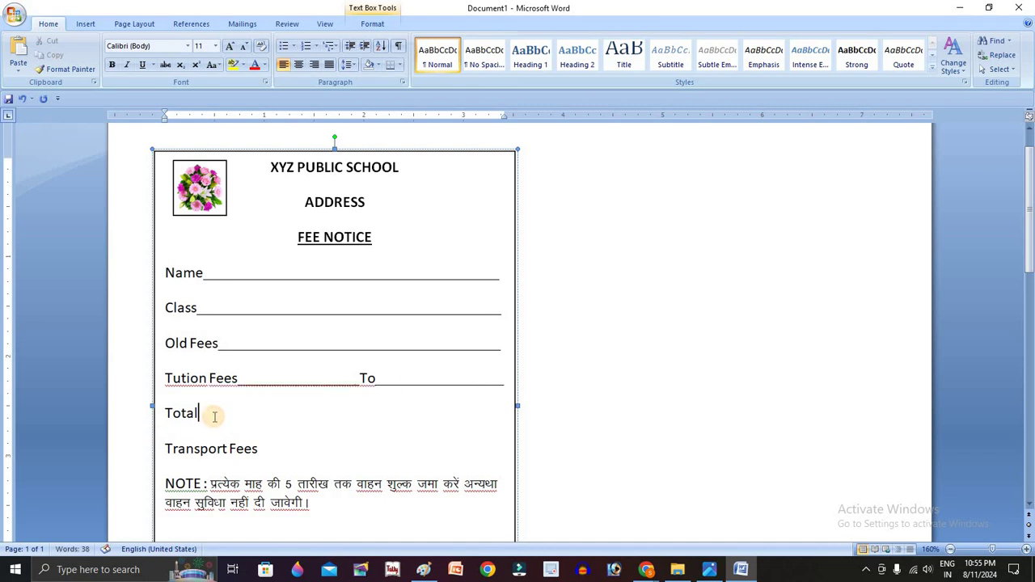
Add underscore blanks after Total and Transport Fees, each filling its line to the far edge of the slip.
text(__)
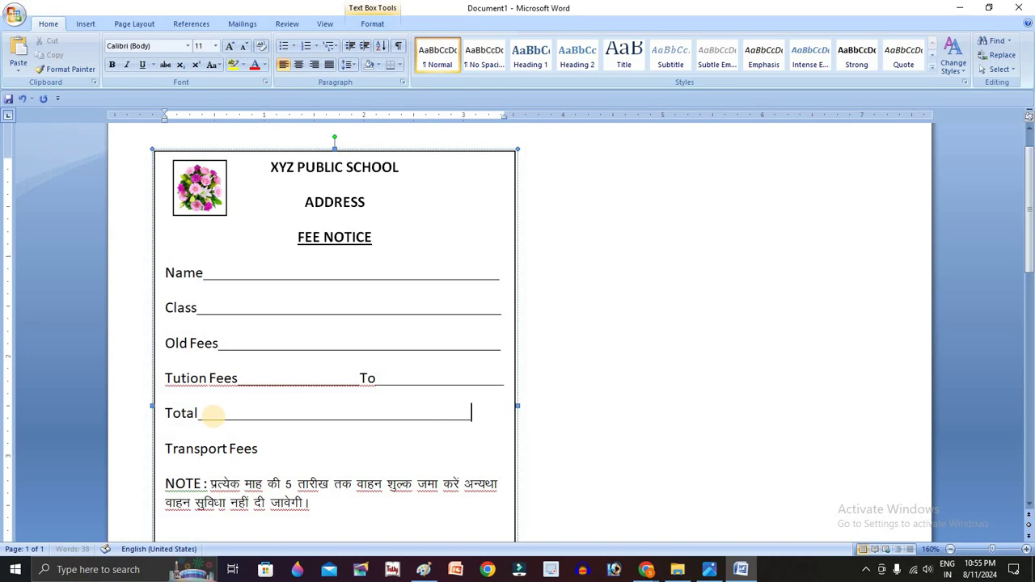
key(alt+Tab)
key(alt+Tab)
key(Return)
text(_)
key(BackSpace)
key(BackSpace)
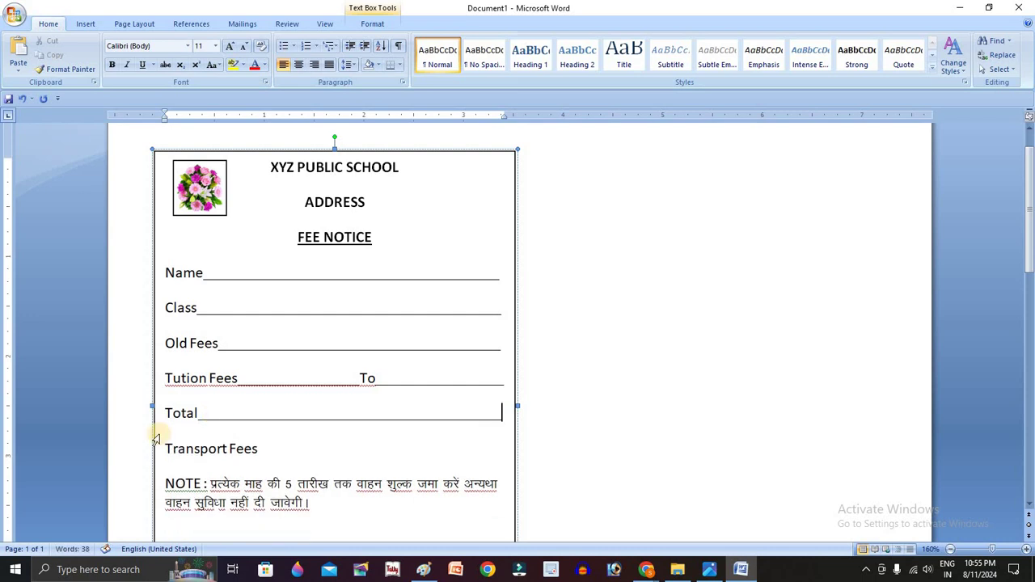
click(275, 463)
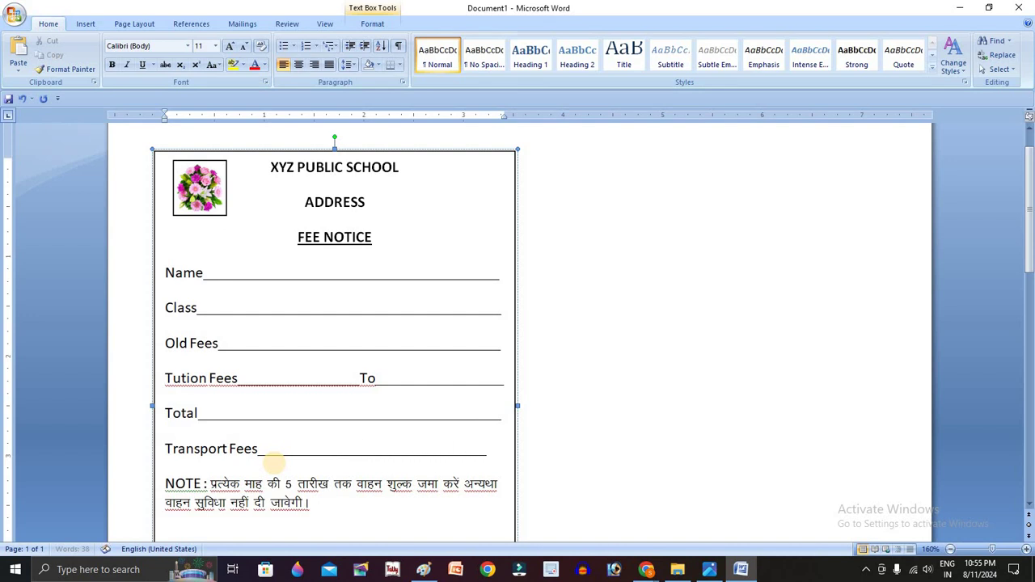
Draw a rectangle about 0.53" high and 1.78" wide between the Hindi note and the Principal Sign text.
scroll(275, 460, down, 5)
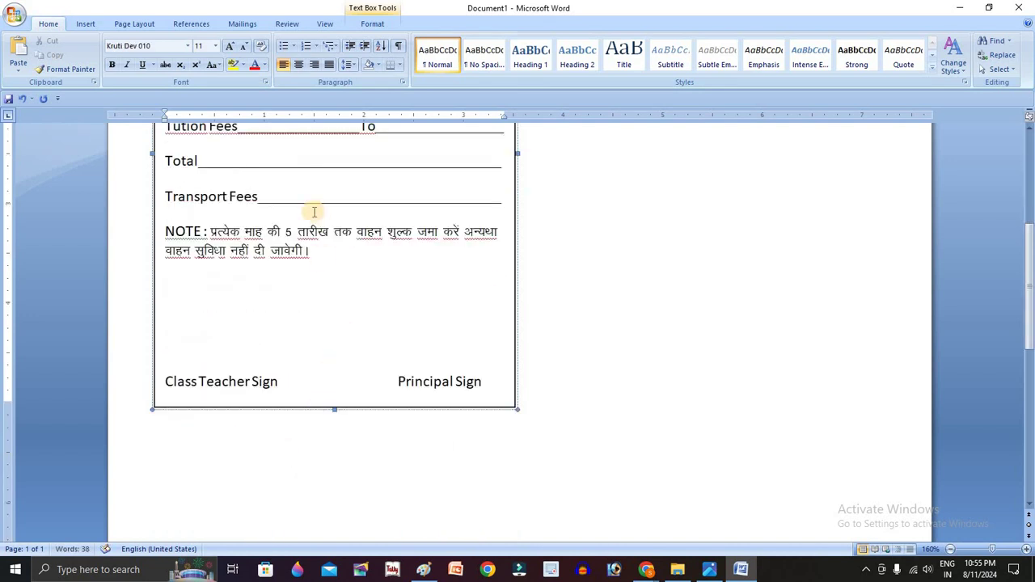
key(Down)
key(Down)
key(Down)
key(Down)
click(84, 22)
click(195, 57)
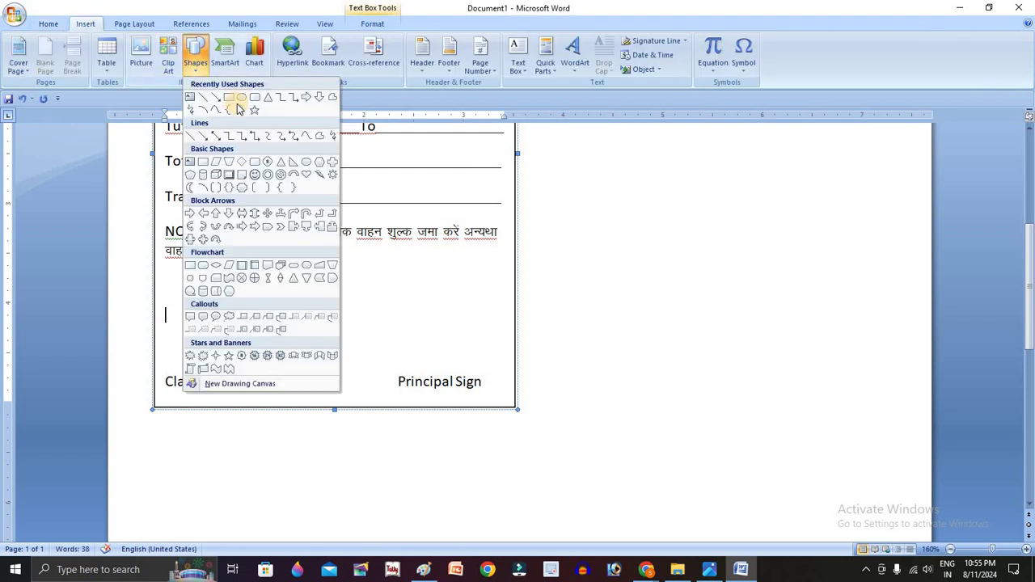
click(234, 104)
drag(315, 286, 489, 338)
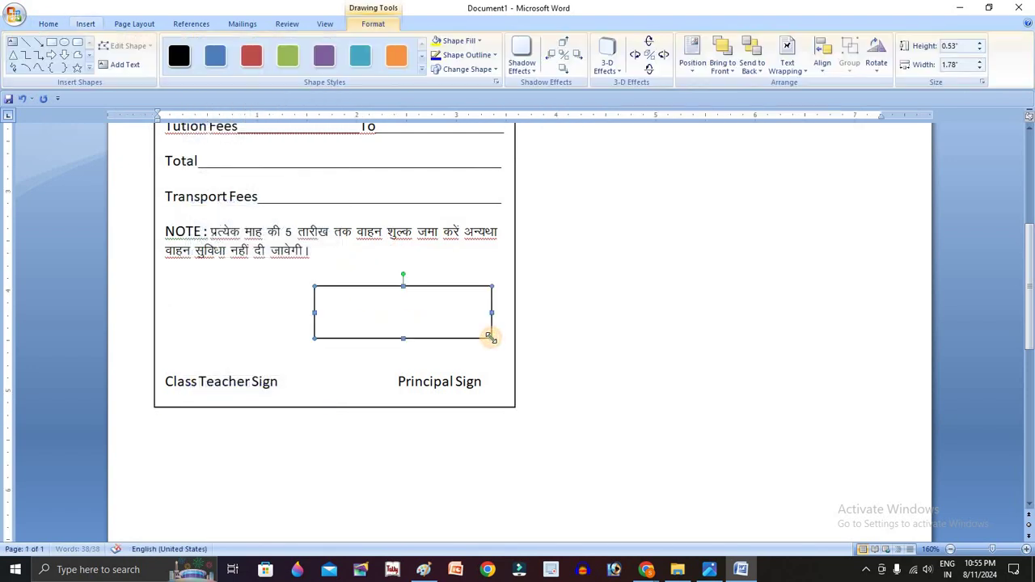
Check the reference photo and add the text GRAND TOTAL inside the new rectangle.
key(alt+Tab)
key(alt+Tab)
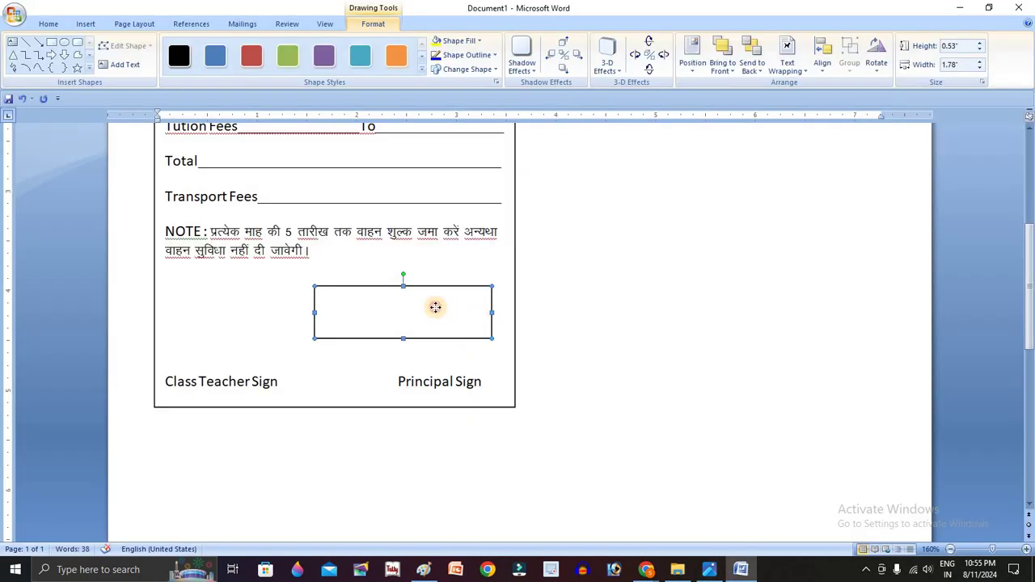
right_click(435, 312)
click(479, 358)
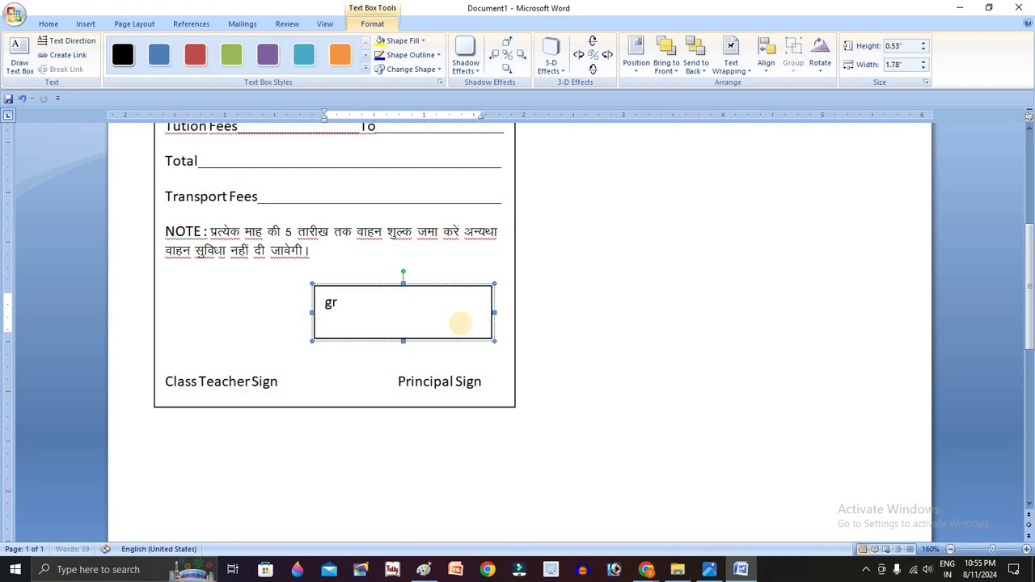
text(g)
key(BackSpace)
key(BackSpace)
text(RAND T)
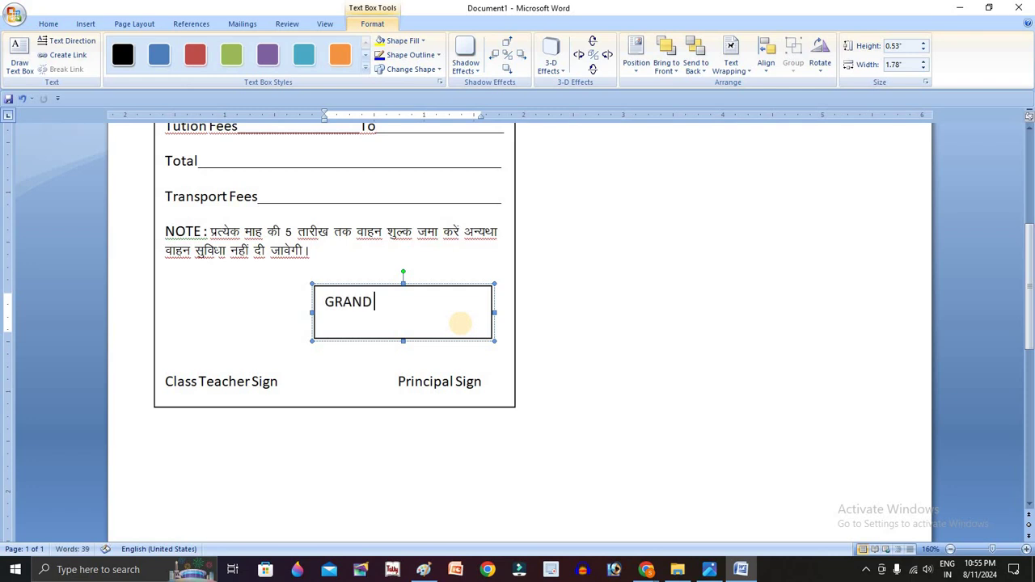
key(BackSpace)
text(TAL)
Enlarge the GRAND TOTAL text by two font-size steps and make it bold.
key(ctrl+a)
key(ctrl+shift+period)
key(ctrl+shift+period)
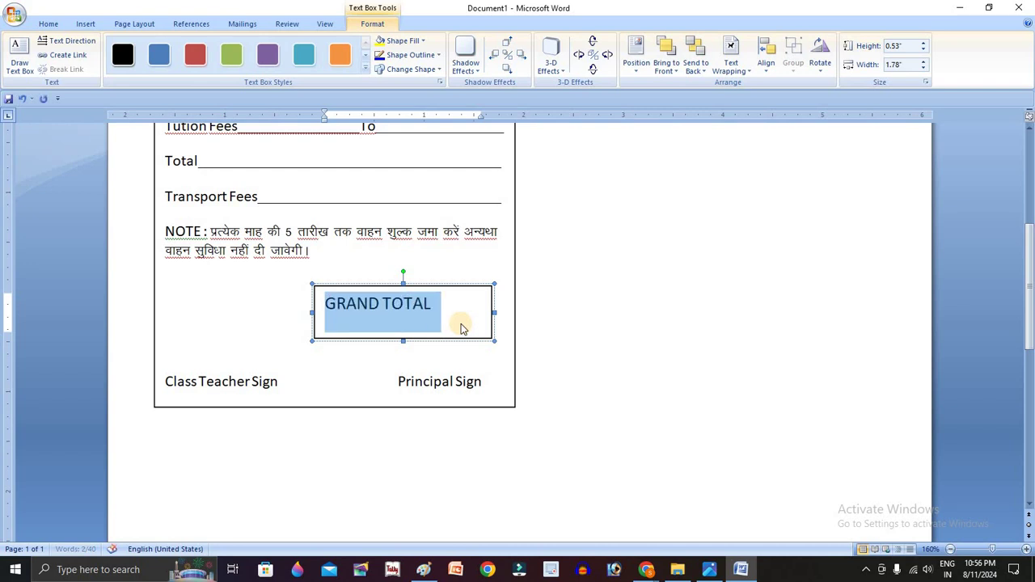
key(ctrl+b)
Compare with the reference photo, then shift and resize the GRAND TOTAL box to about 0.35" high and 2.03" wide.
key(alt+Tab)
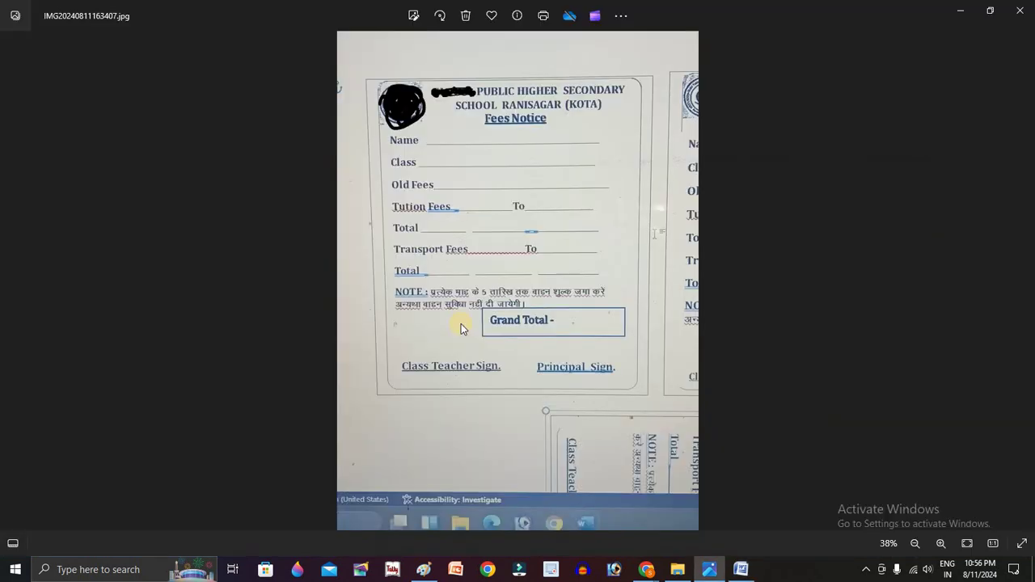
key(alt+Tab)
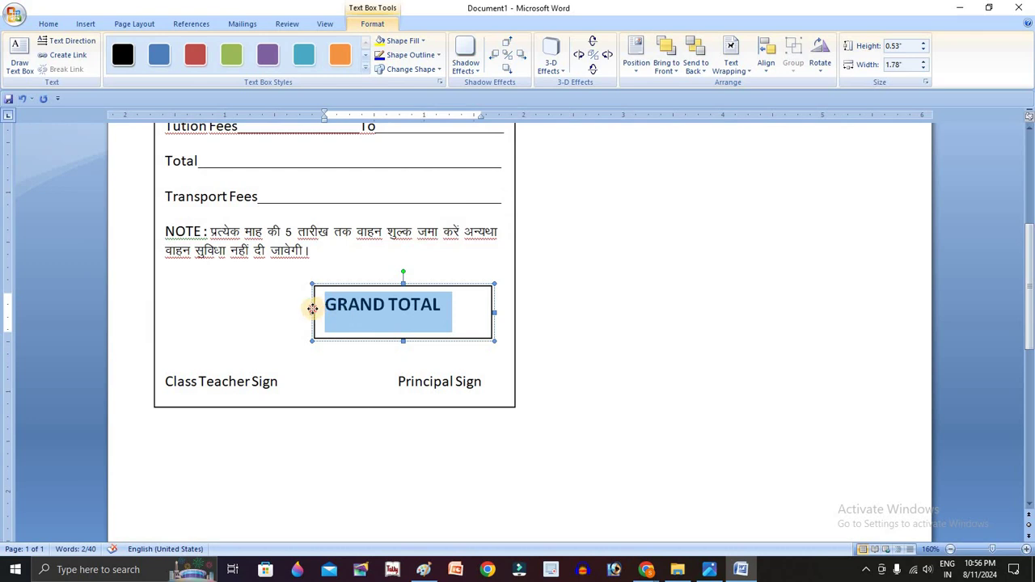
drag(312, 310, 293, 312)
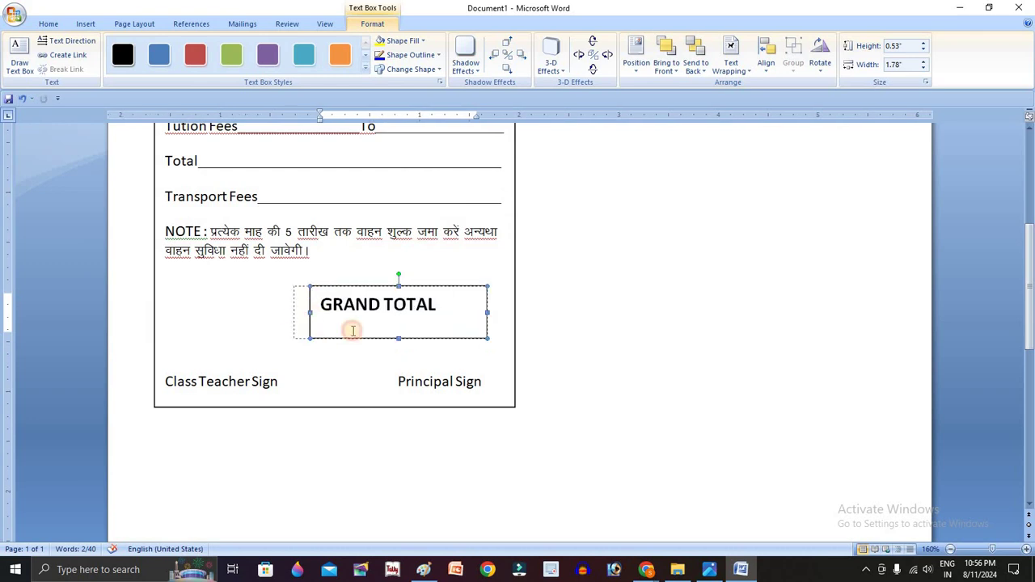
click(407, 330)
drag(392, 341, 390, 320)
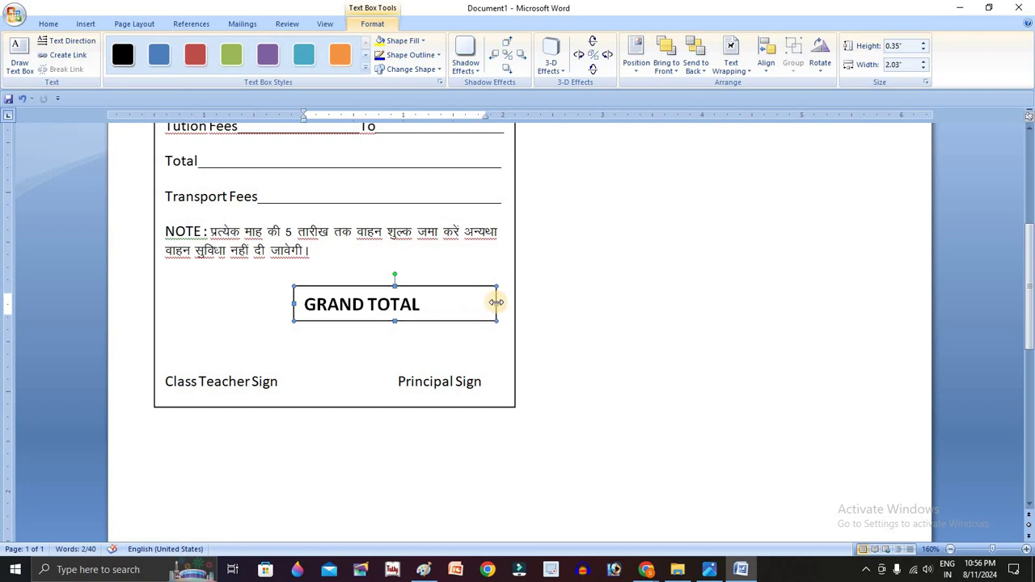
Check the slip against the reference photo and set the three heading lines to 1.0 line spacing.
click(553, 322)
scroll(428, 387, up, 3)
scroll(428, 387, down, 5)
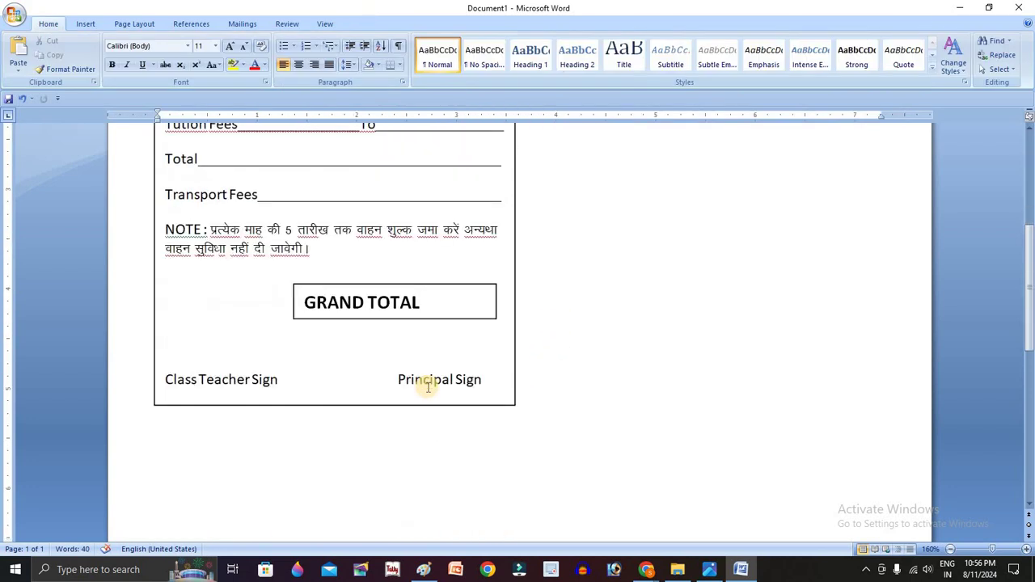
scroll(428, 387, down, 7)
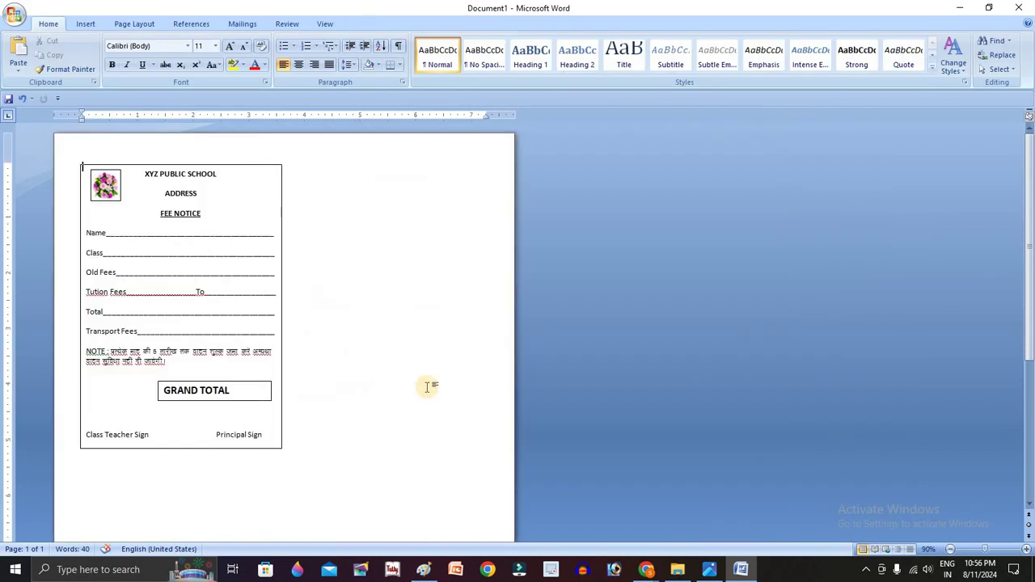
key(alt+Tab)
key(alt+Tab)
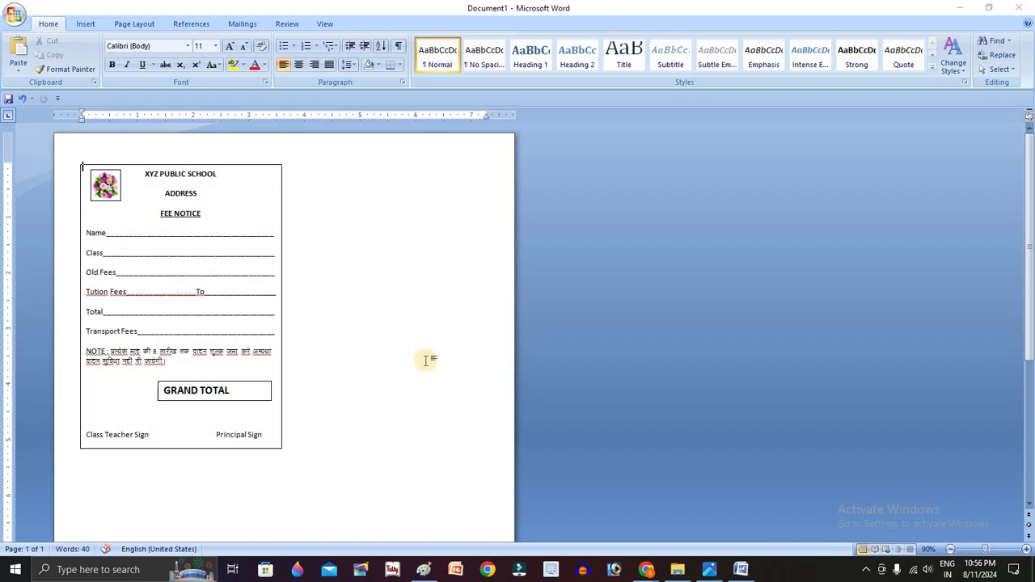
drag(205, 215, 143, 173)
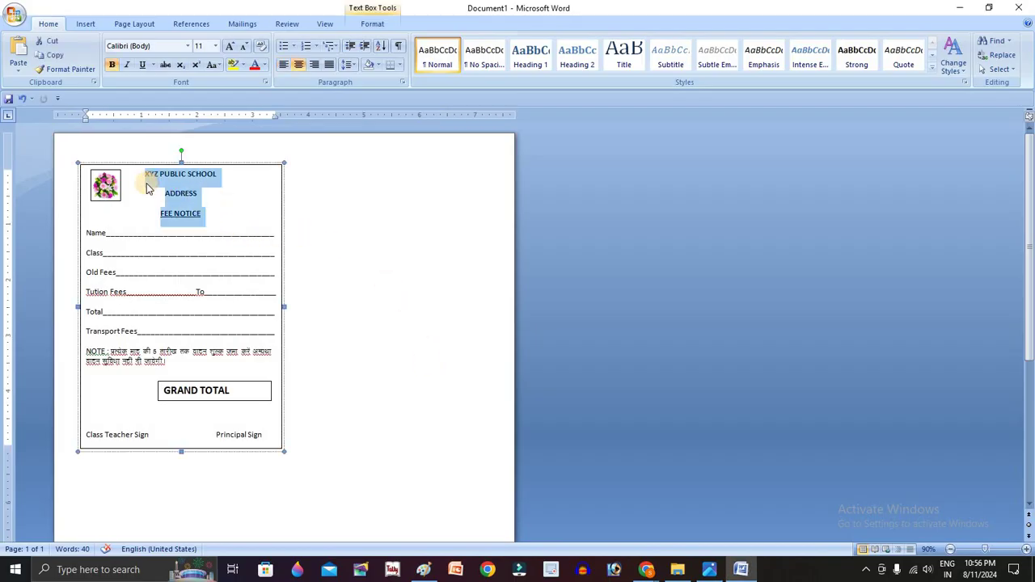
click(347, 65)
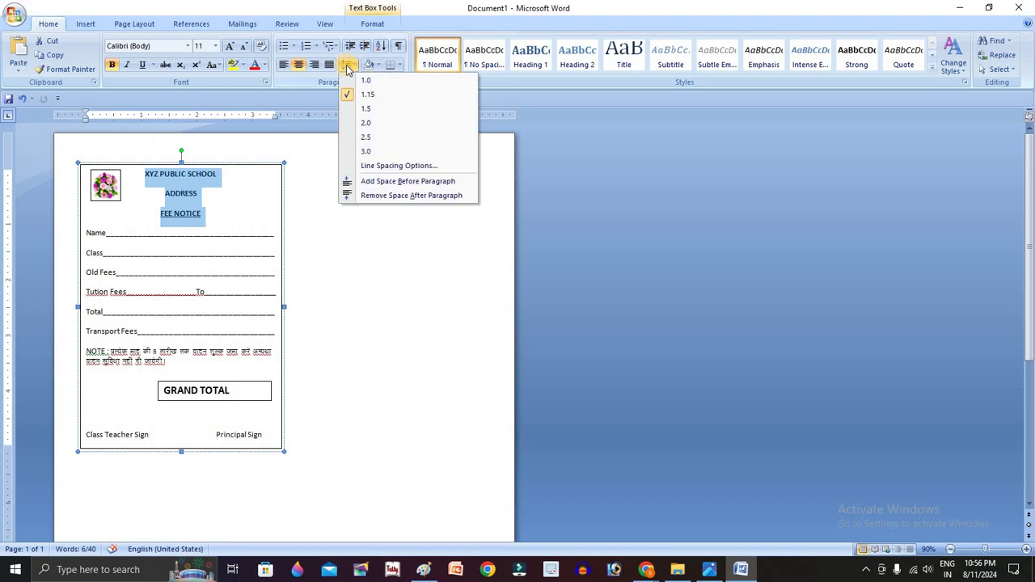
click(365, 83)
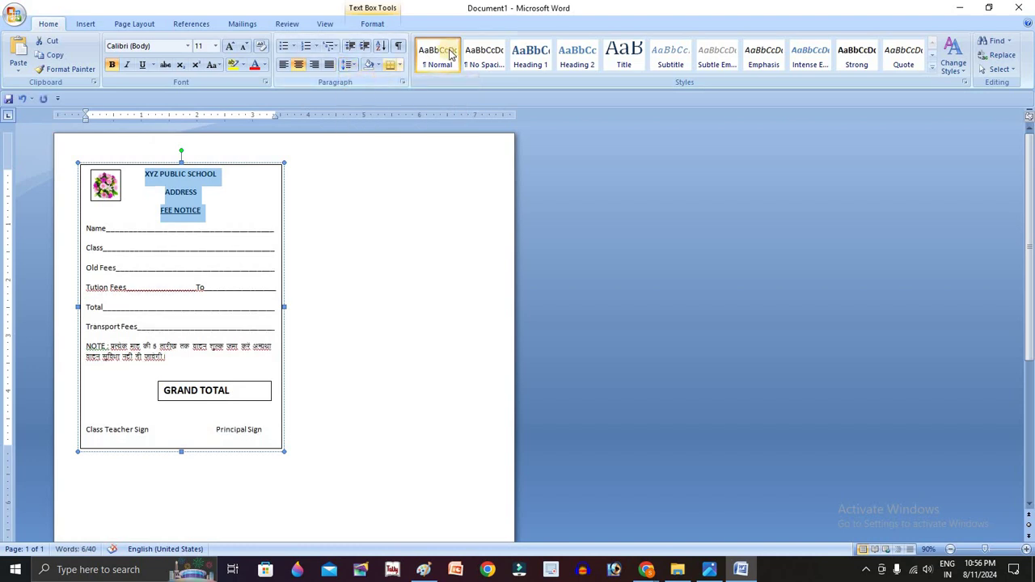
Apply the No Spacing style to the three heading lines, then center them and make them bold.
click(476, 58)
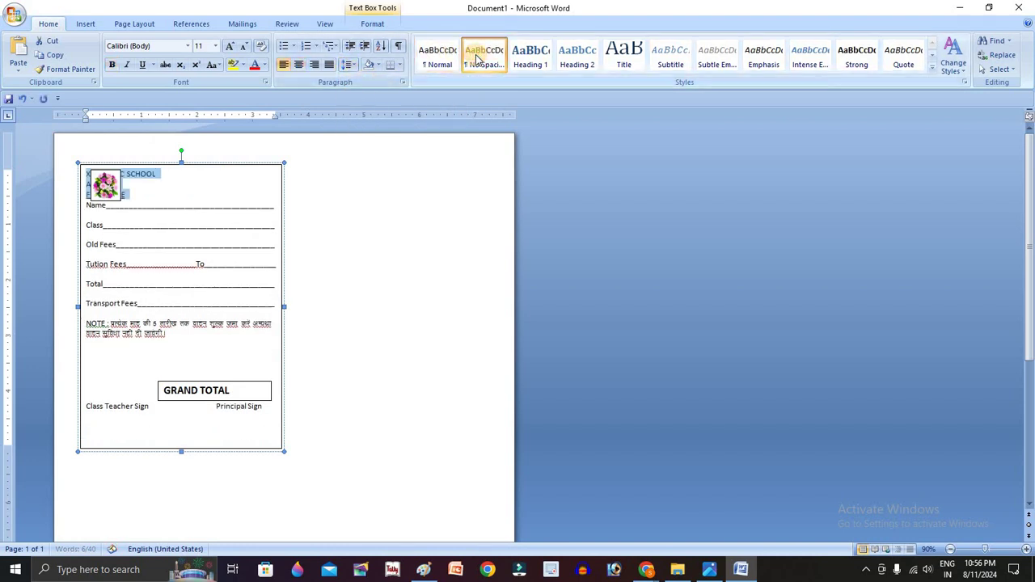
click(300, 64)
click(111, 64)
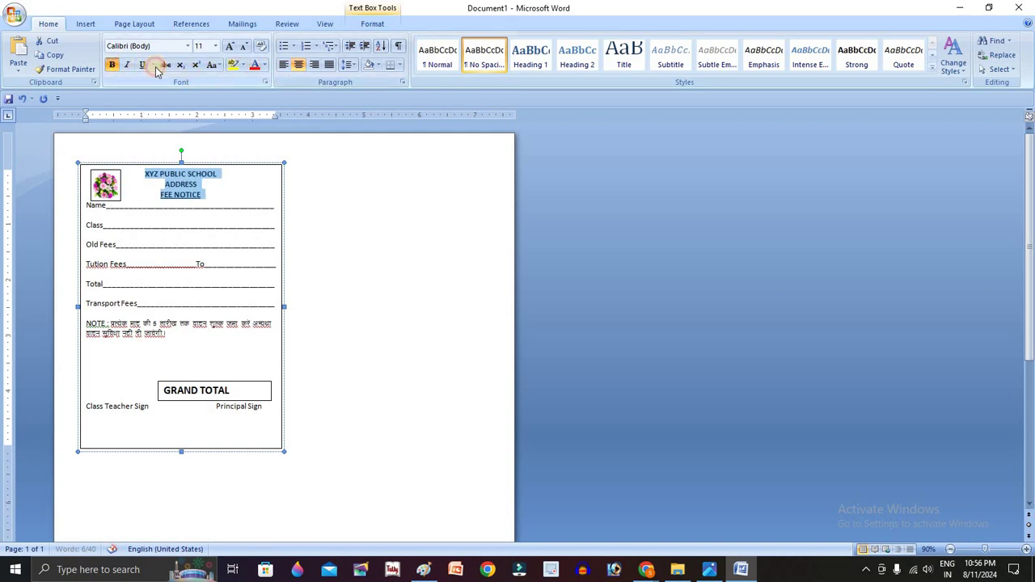
Enlarge the three heading lines to 18 pt and shift the logo slightly left, away from the school name.
click(229, 48)
click(229, 48)
click(228, 49)
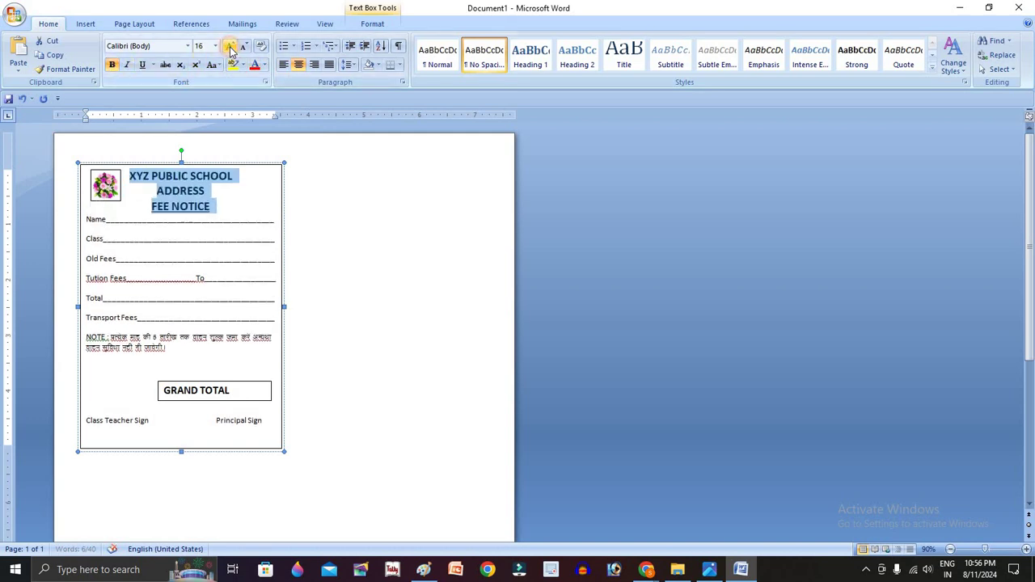
click(230, 48)
click(229, 49)
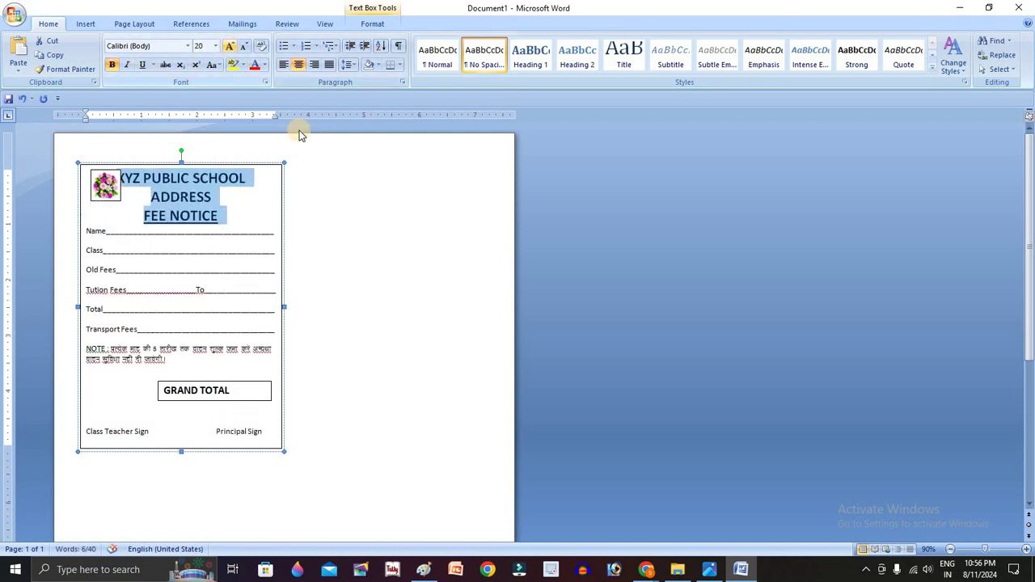
click(245, 48)
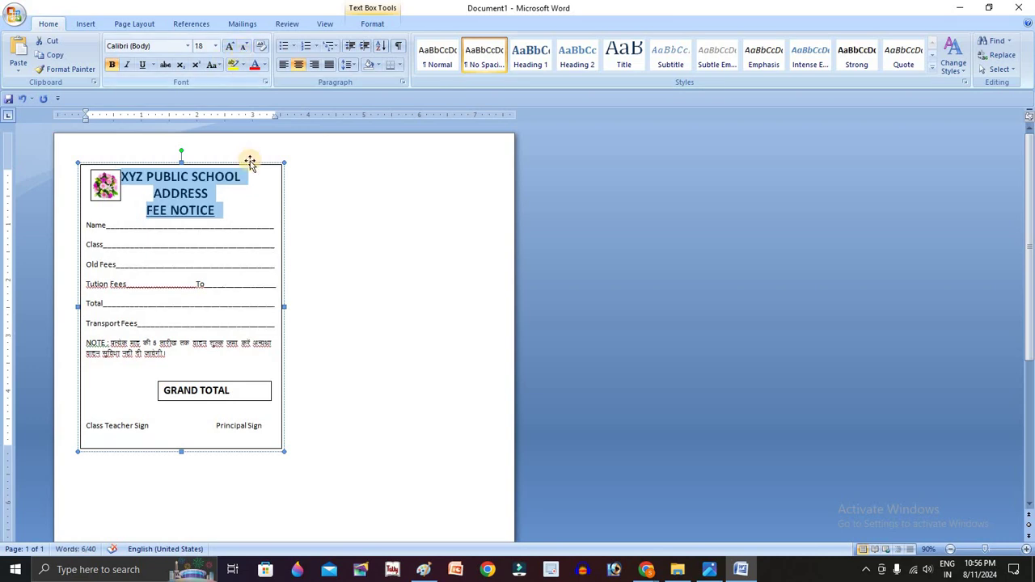
click(248, 195)
click(326, 192)
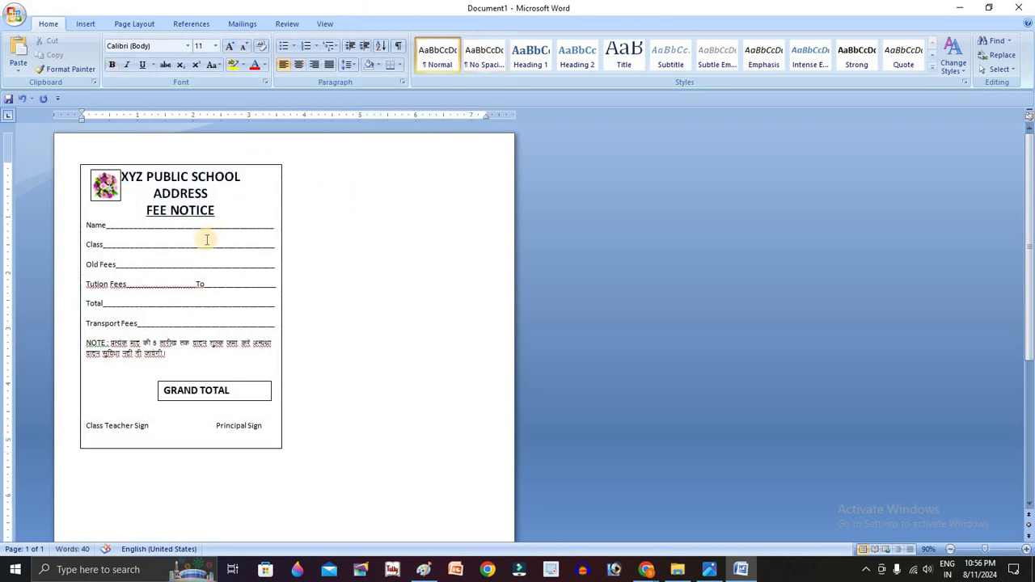
scroll(205, 237, up, 1)
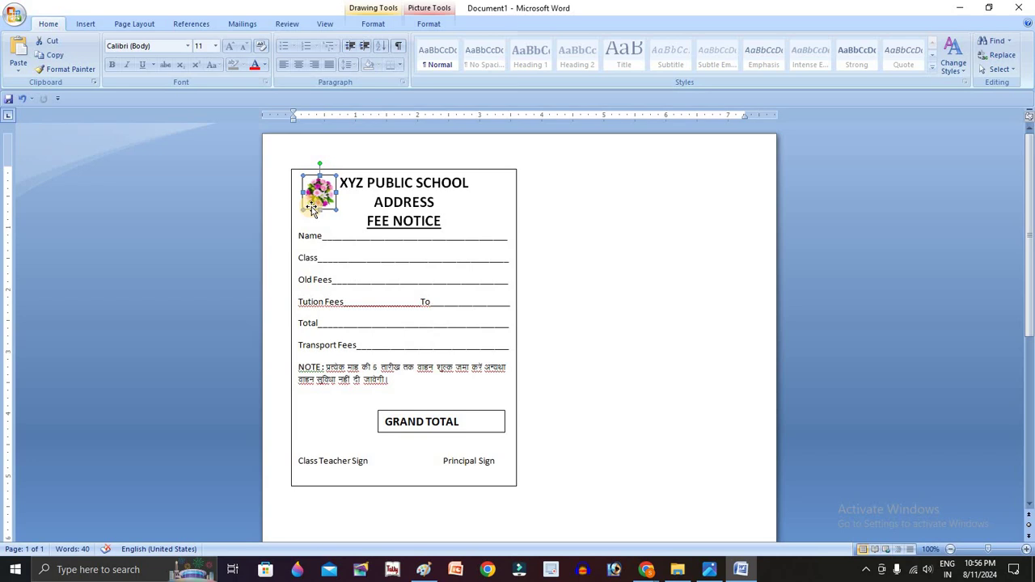
click(643, 198)
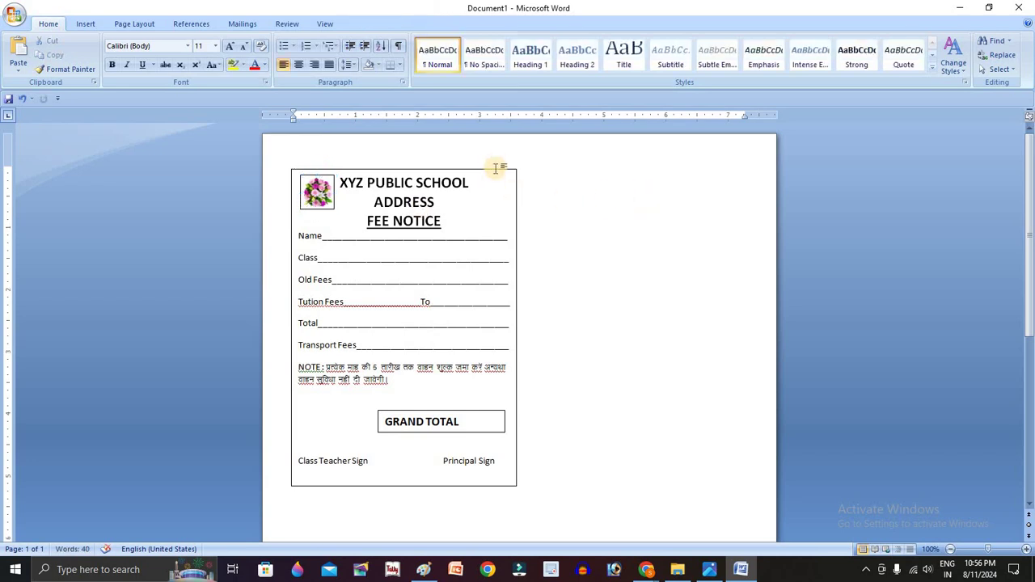
Duplicate the fee notice text box and place the copy directly to the right of the original slip.
click(492, 171)
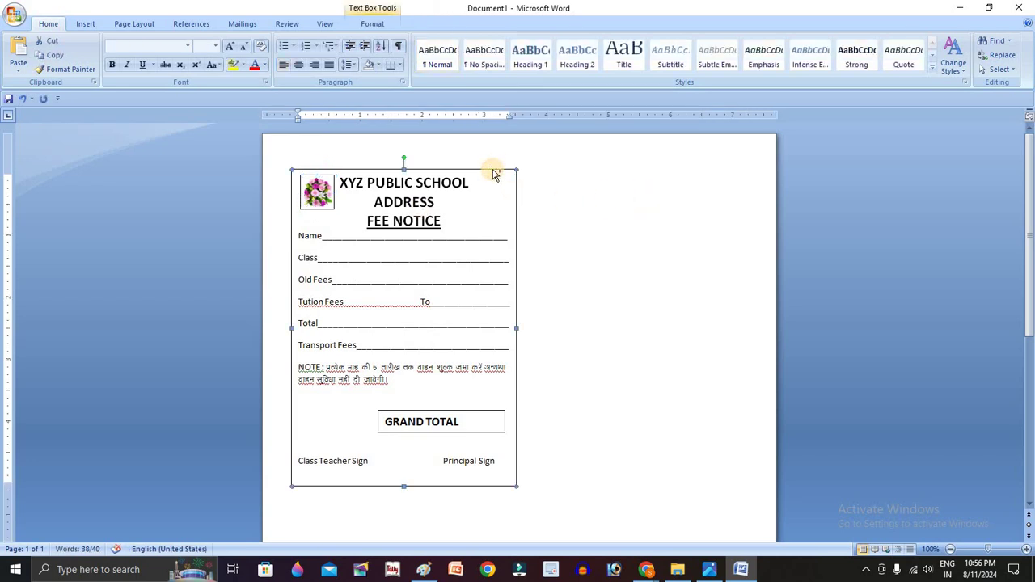
key(ctrl+v)
drag(502, 183, 719, 165)
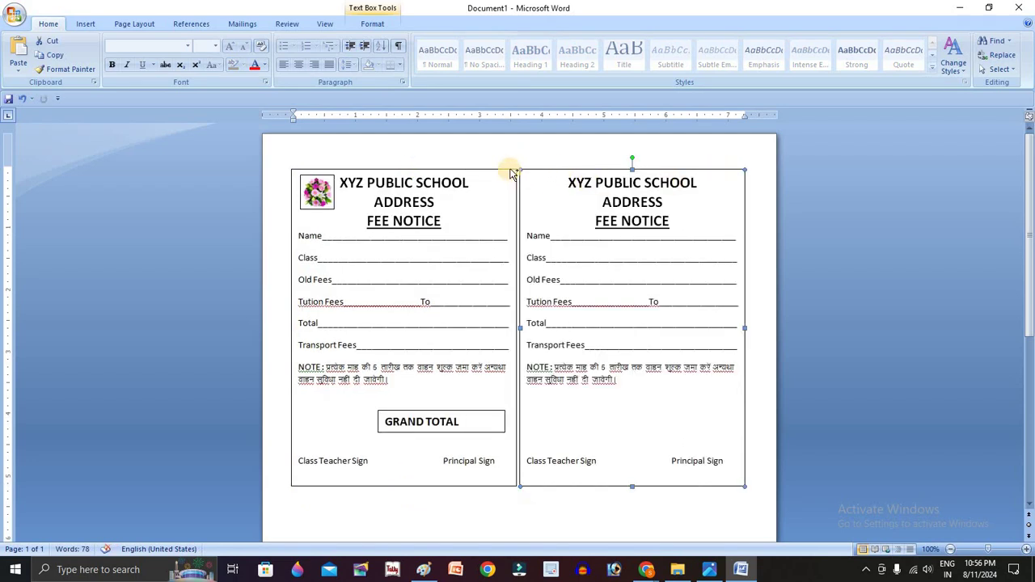
Duplicate both fee notice slips and align the new pair directly below the first row to fill the page.
key(ctrl+v)
scroll(571, 162, down, 6)
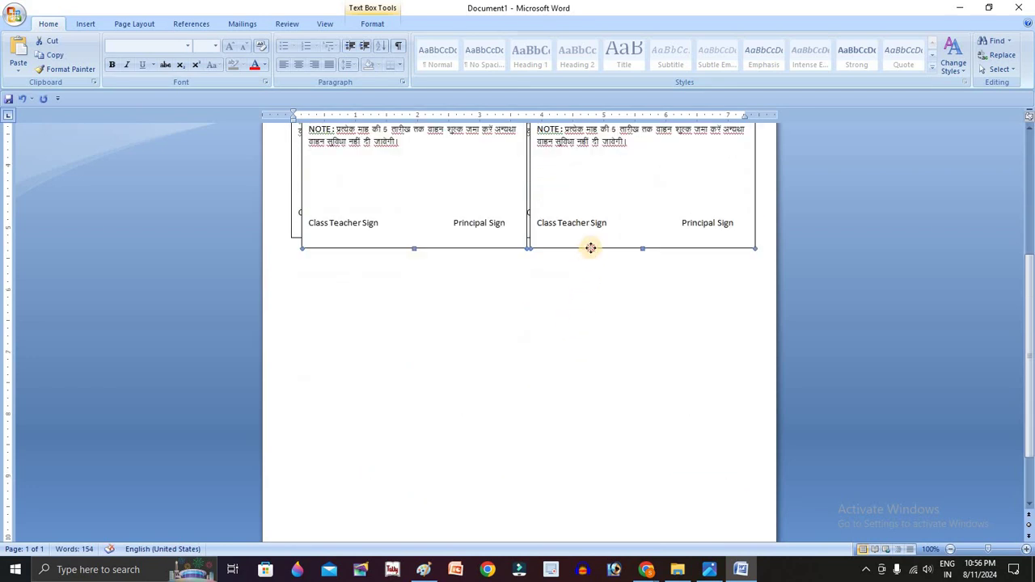
drag(590, 248, 587, 517)
scroll(600, 250, down, 2)
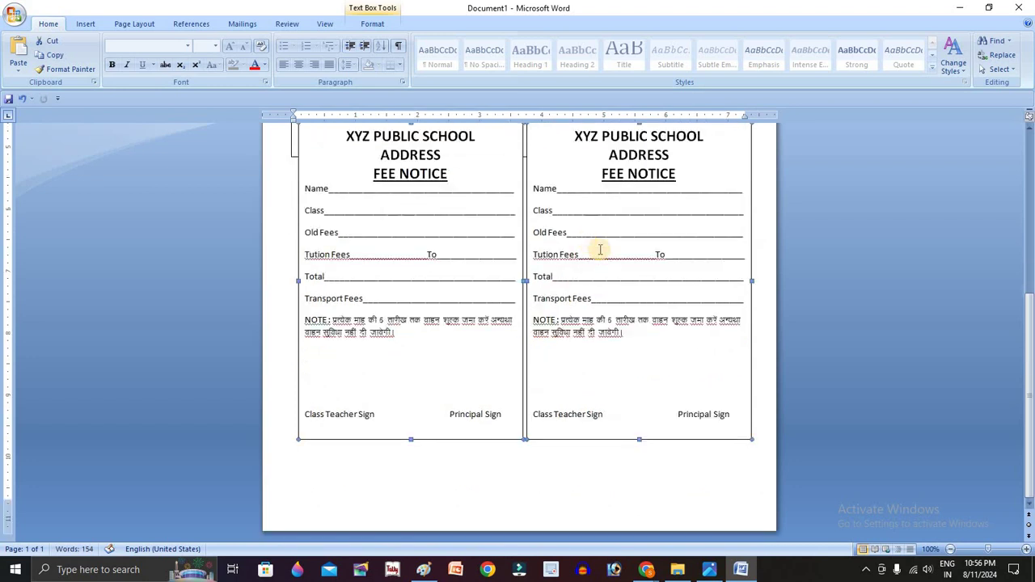
scroll(600, 250, up, 3)
drag(607, 248, 596, 285)
ctrl+scroll(663, 263, up, 6)
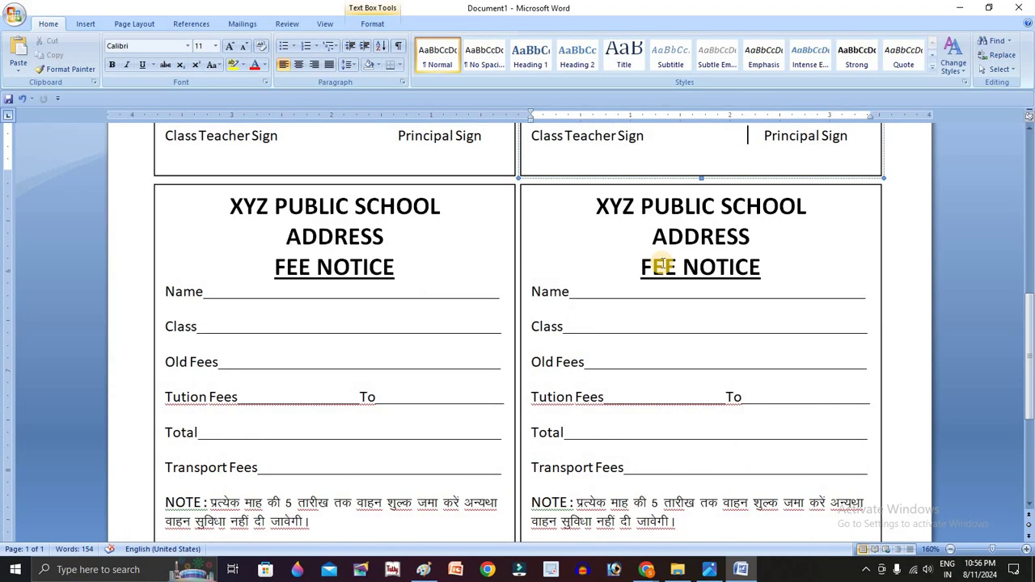
ctrl+scroll(663, 265, down, 10)
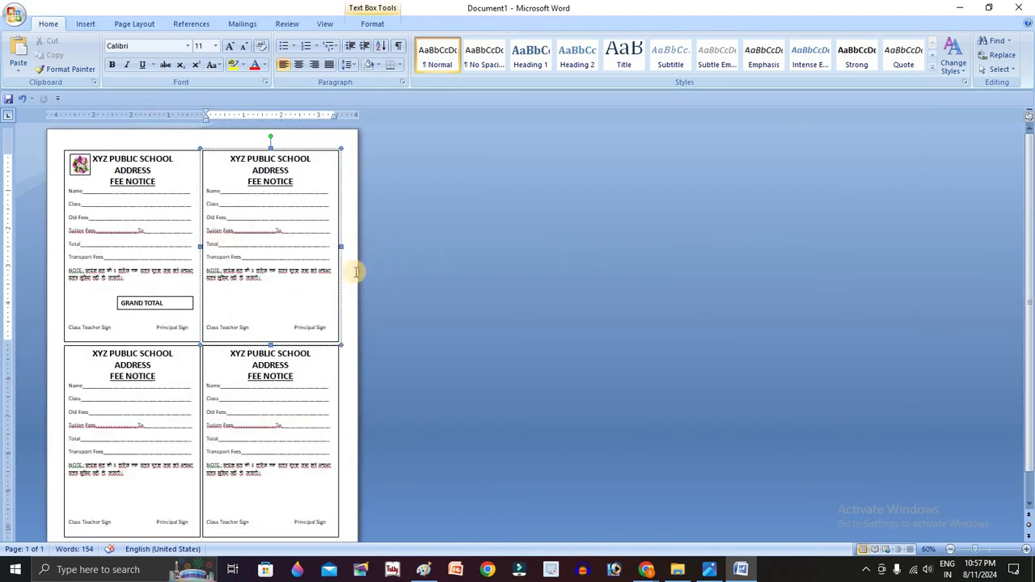
click(356, 272)
Copy the GRAND TOTAL box into the upper-right slip, above the Principal Sign text.
ctrl+scroll(287, 219, up, 4)
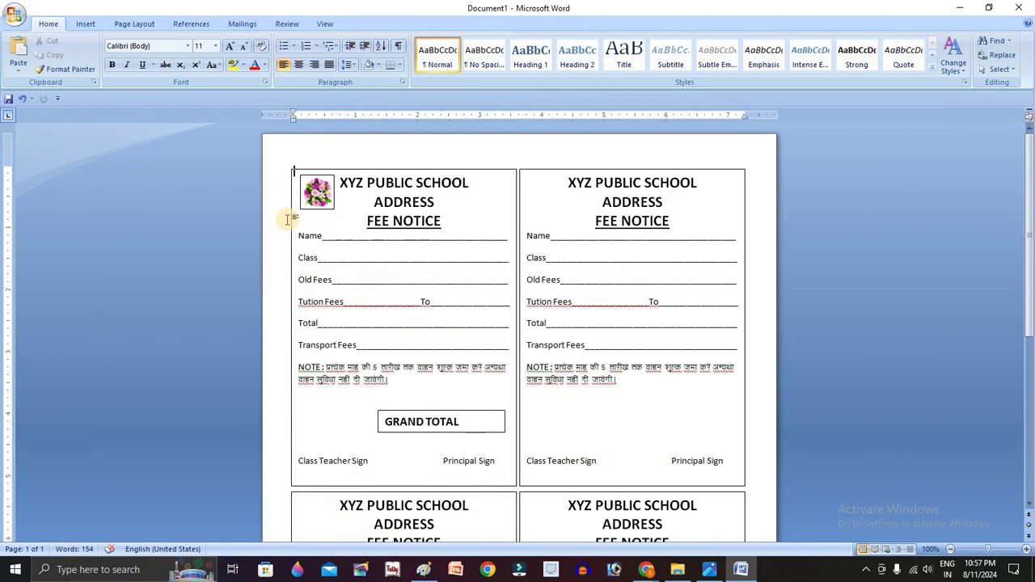
scroll(286, 219, down, 7)
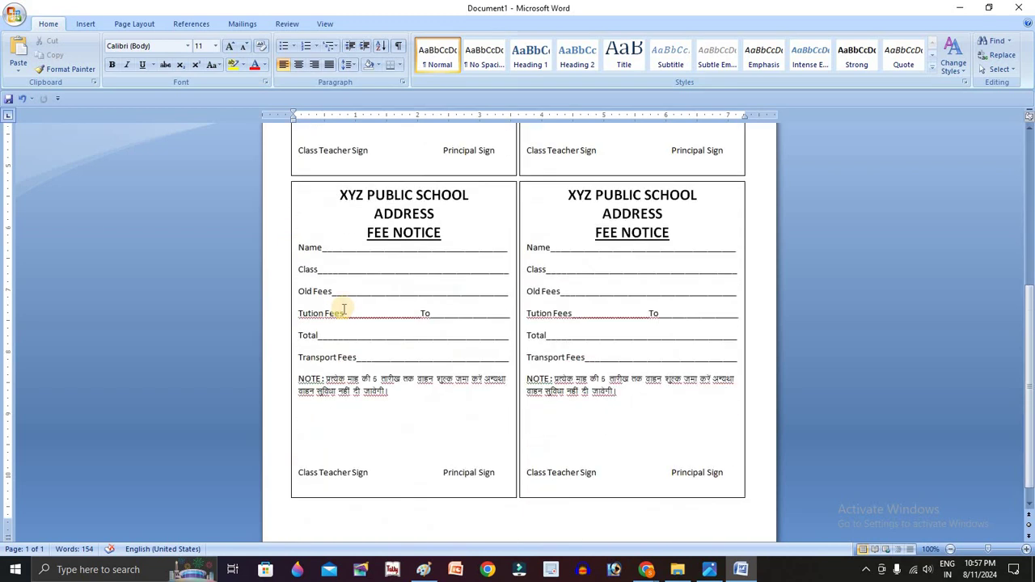
scroll(344, 307, up, 7)
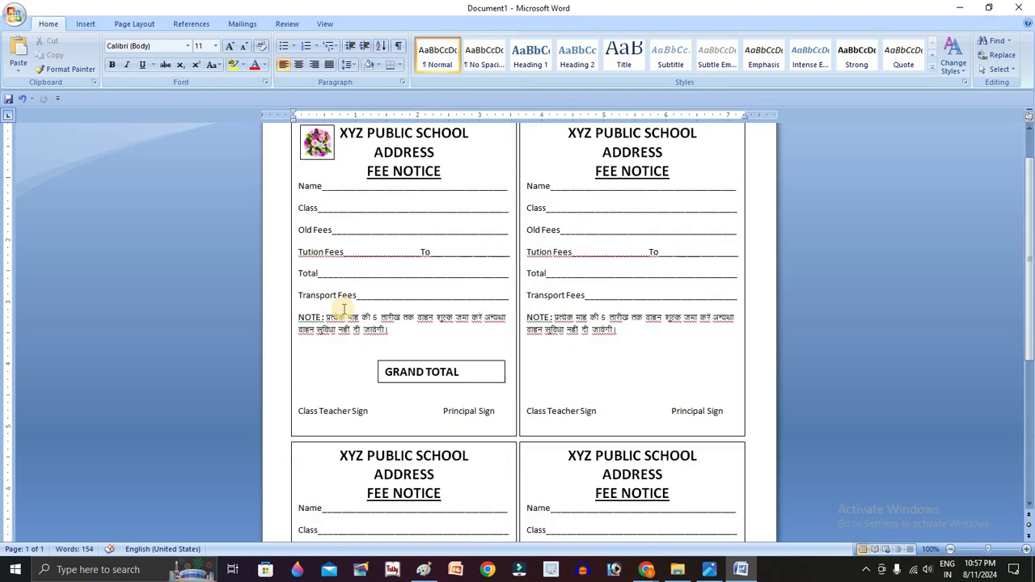
click(473, 418)
key(ctrl+c)
key(ctrl+v)
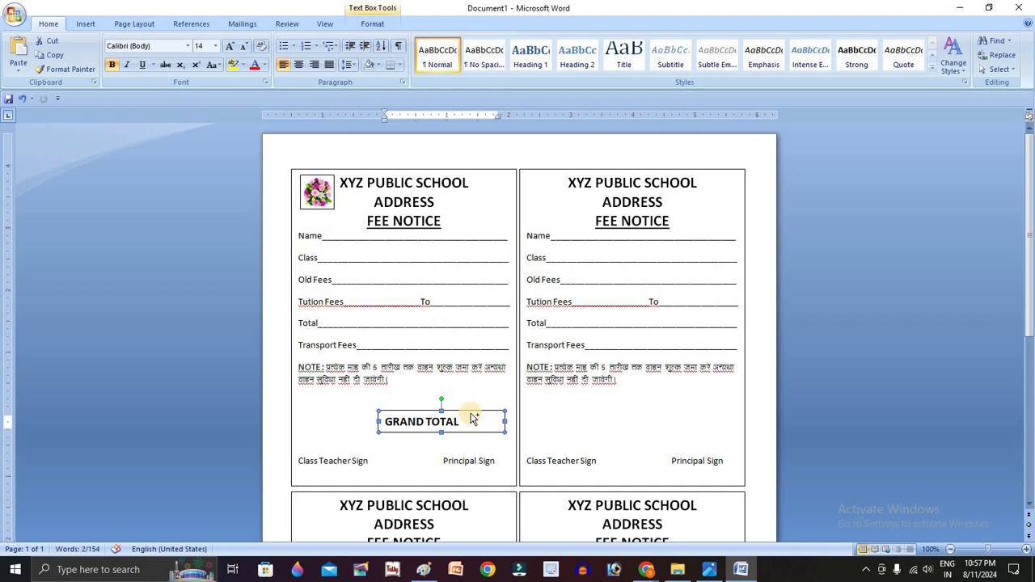
drag(487, 422, 702, 410)
Place another copy of the GRAND TOTAL box in the lower-left slip, between the Hindi note and the signature line.
scroll(533, 364, down, 5)
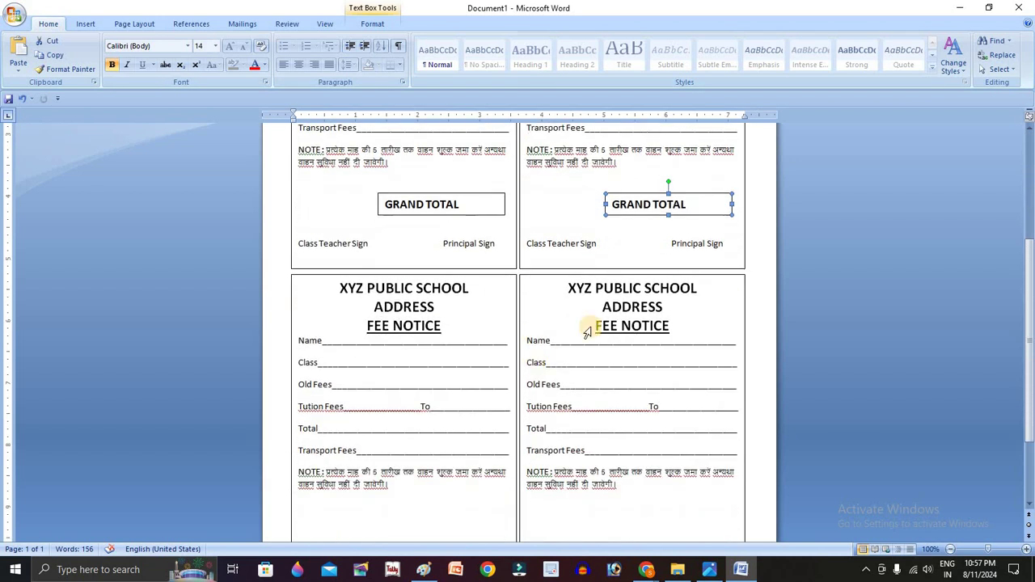
click(587, 333)
drag(658, 194, 487, 469)
scroll(465, 420, down, 3)
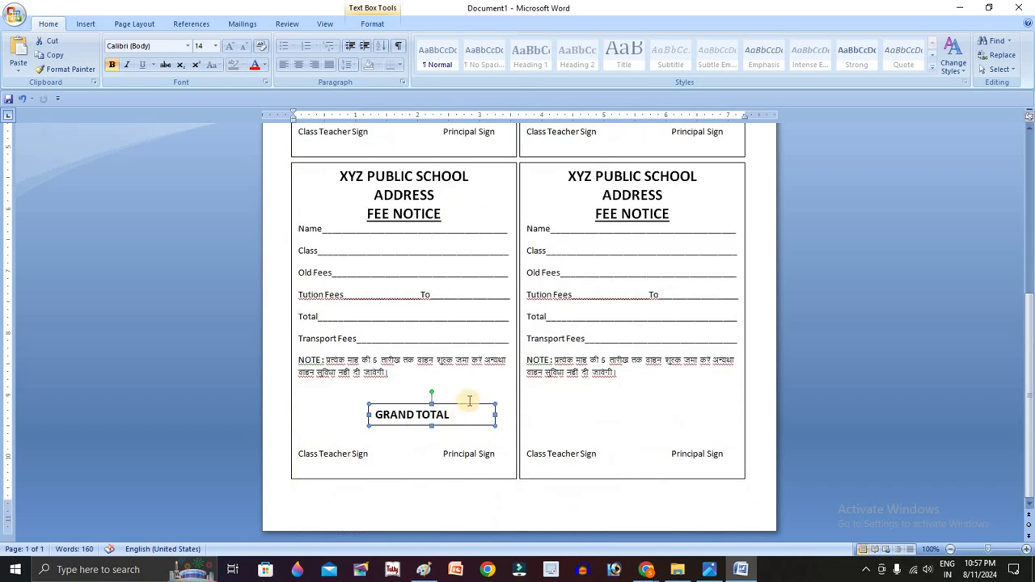
Align the lower-left GRAND TOTAL box with the one above and add a copy of it to the lower-right slip.
drag(478, 401, 723, 396)
click(489, 402)
click(669, 361)
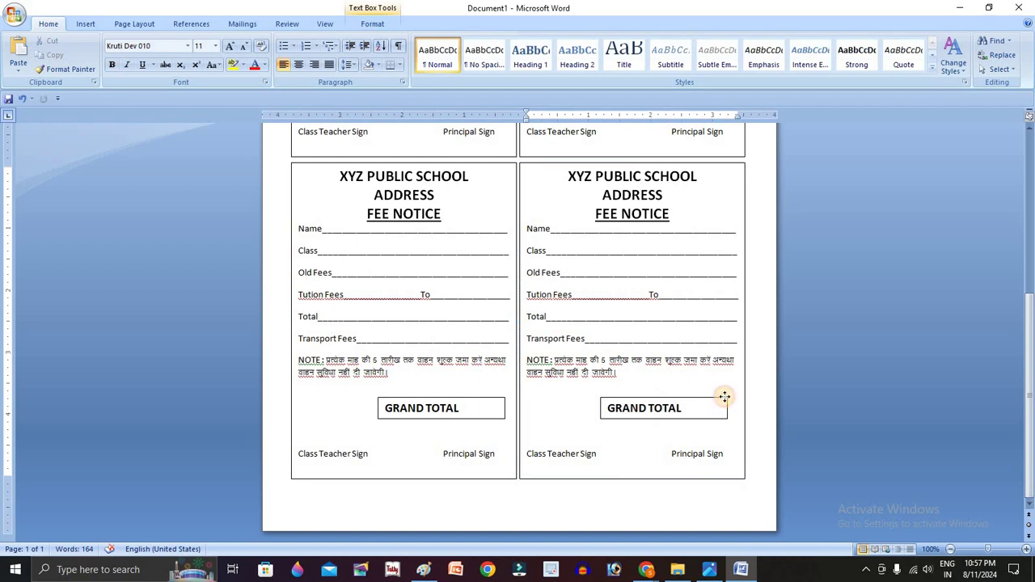
scroll(628, 366, up, 3)
scroll(628, 367, up, 5)
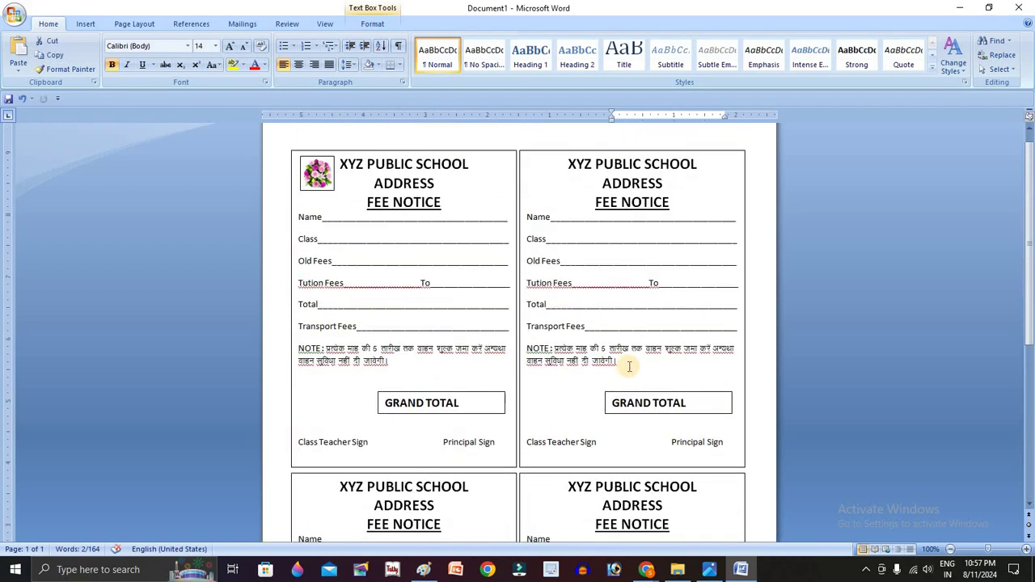